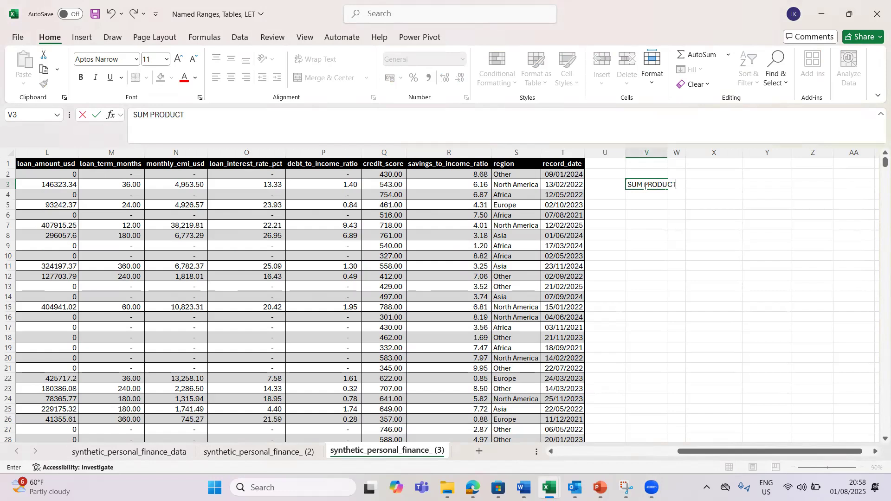
Confirm the SUM PRODUCT heading in V3 and list Mangoes, Tomatoes, Guavas and Oranges in V8:V11.
key("Return")
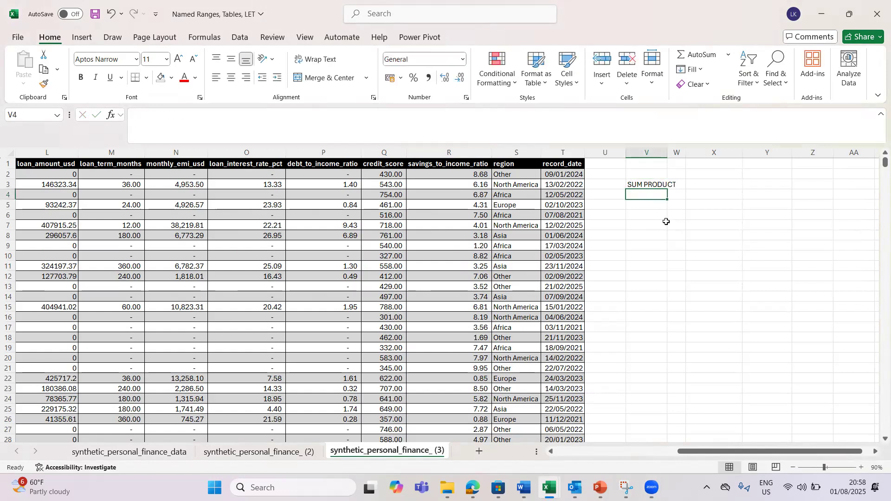
left_click(643, 223)
left_click(642, 236)
type("Mangoes")
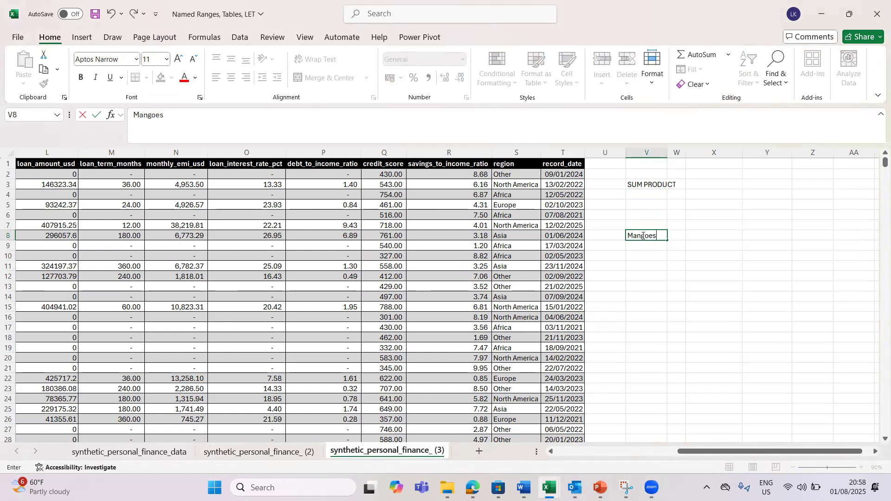
key("Return")
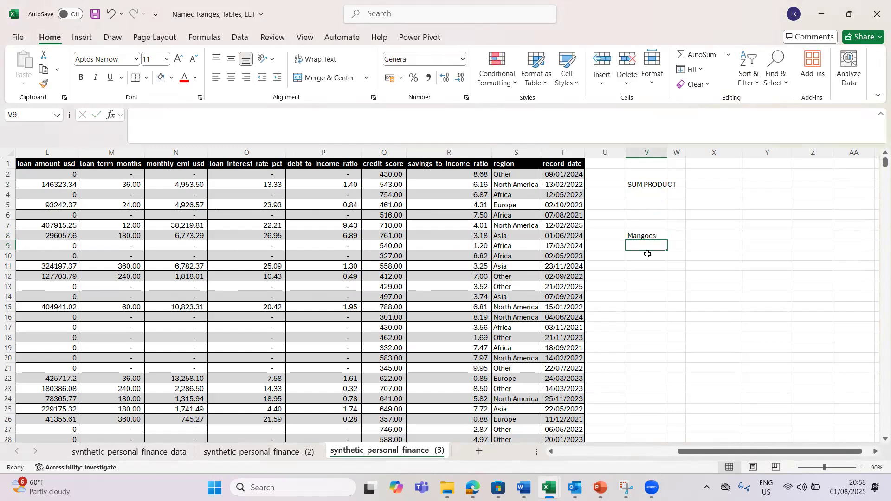
type("Tomatoes")
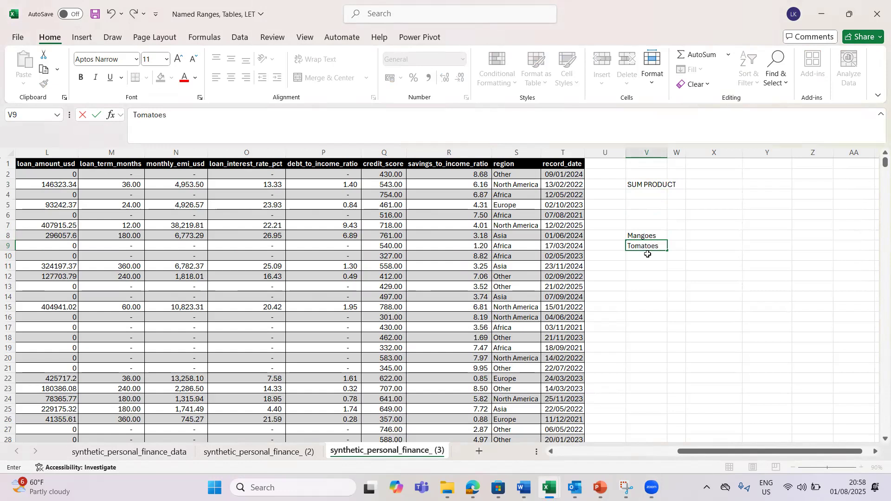
key("Return")
type("Guavas")
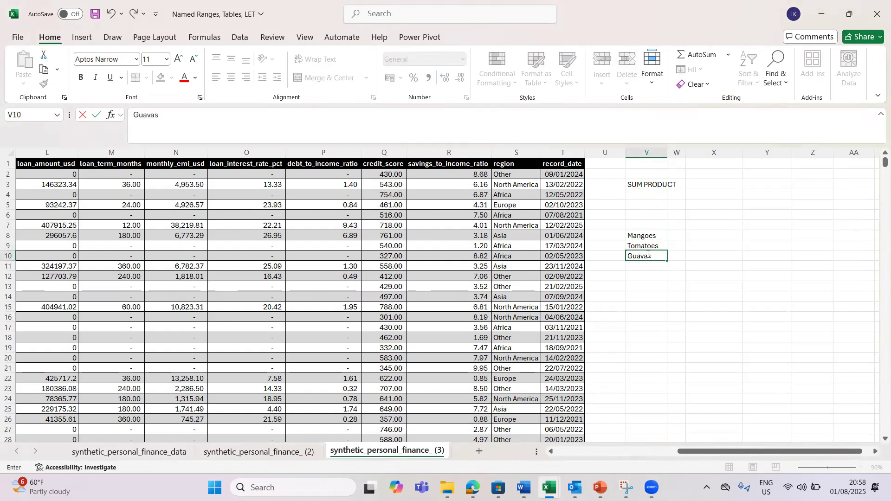
key("Return")
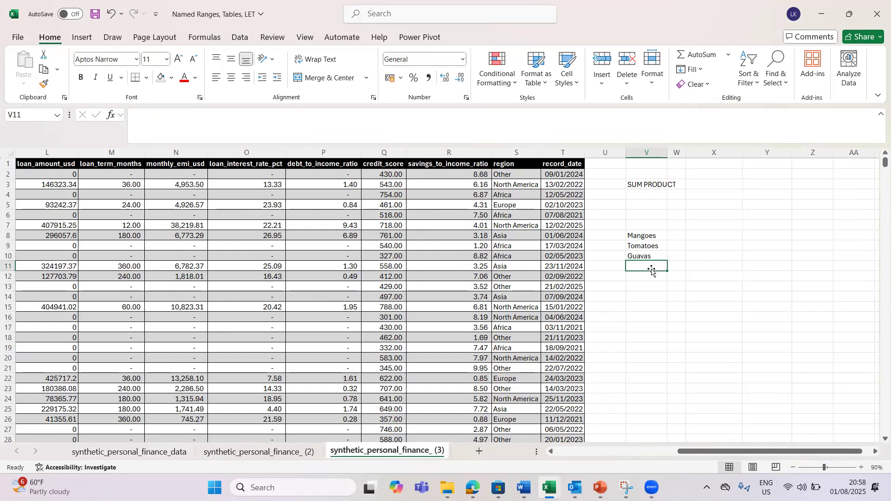
type("Oranges")
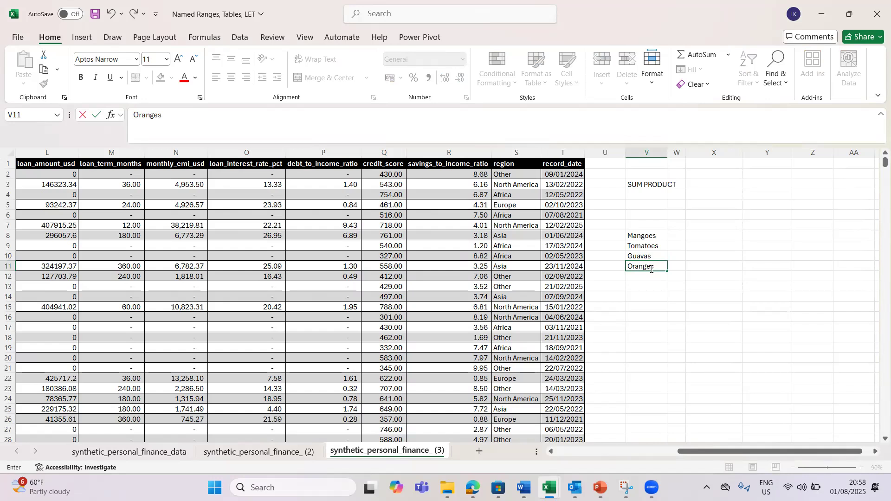
key("Return")
Add the headers Fruit in V7 and Unit Price in W7, and fit column W to its contents.
left_click(678, 239)
left_click(644, 226)
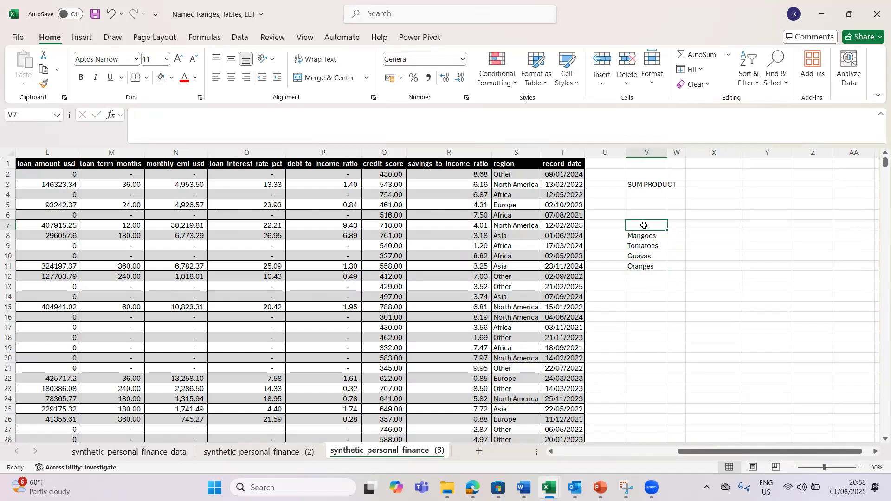
type("Fruit")
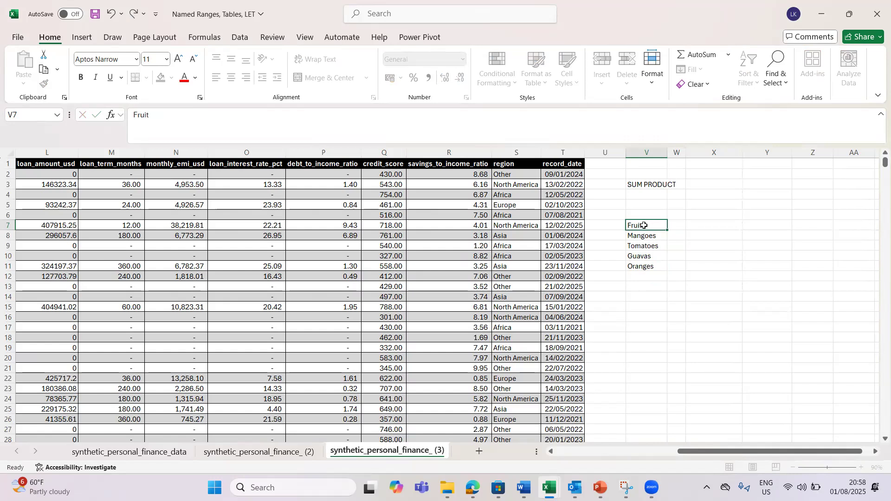
key("Tab")
type("Un")
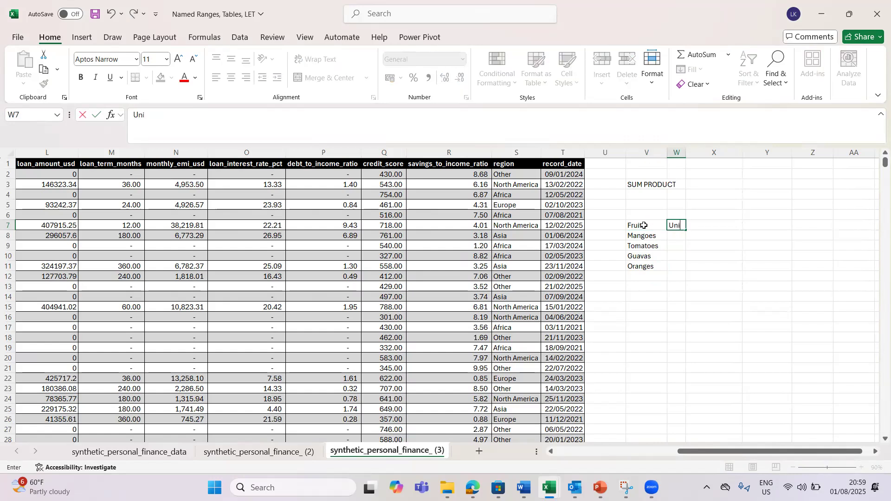
type("it Price")
key("Tab")
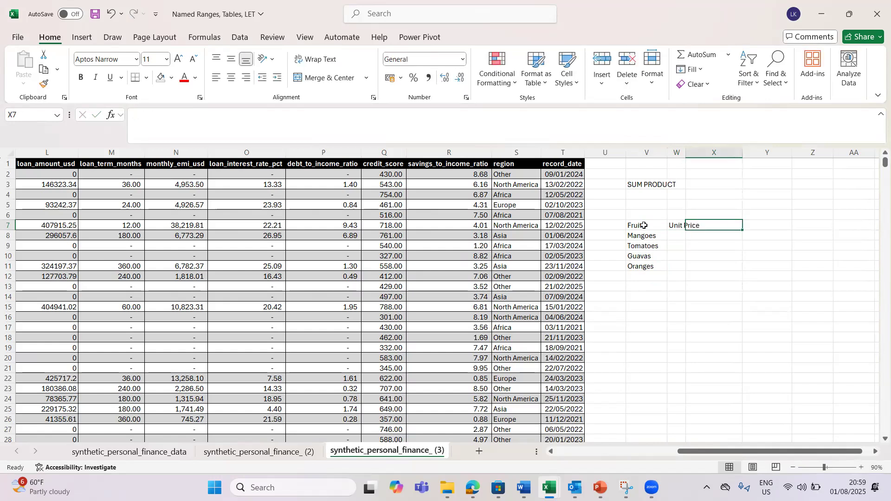
double_click(686, 153)
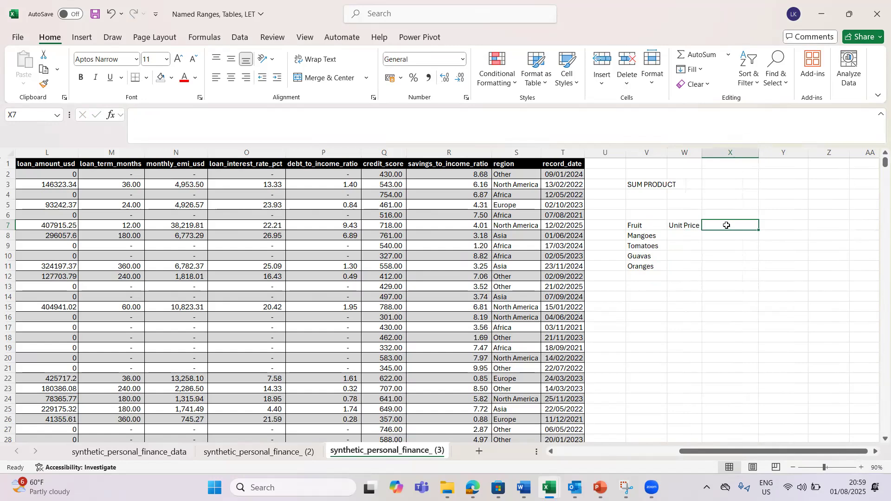
Add the headers Qty in X7 and Amount in Y7 of the fruit table.
type("Qty")
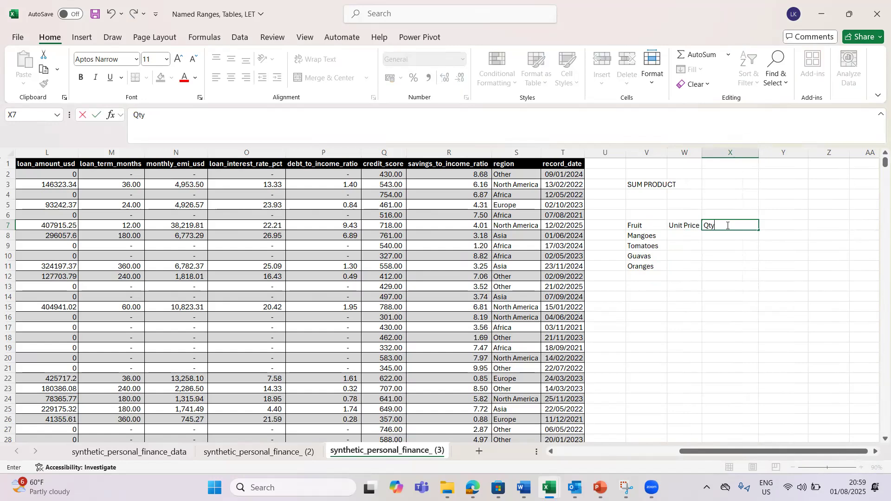
key("Return")
left_click(780, 226)
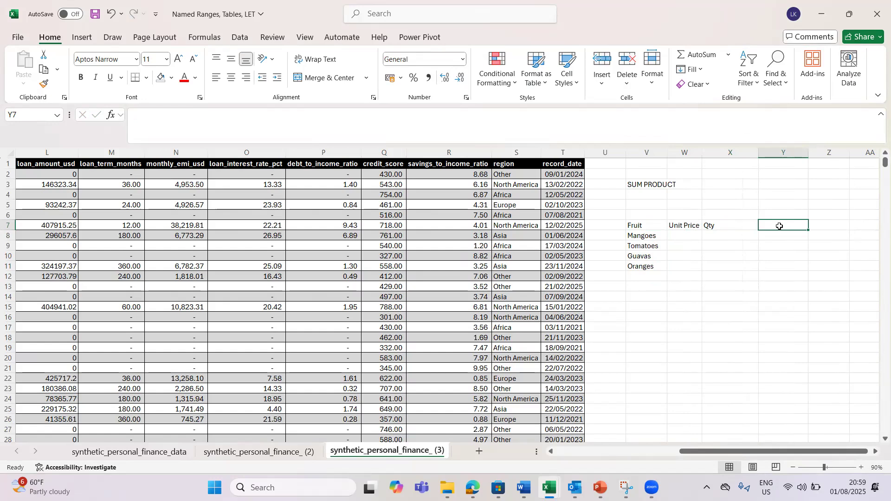
type("Amount")
key("Return")
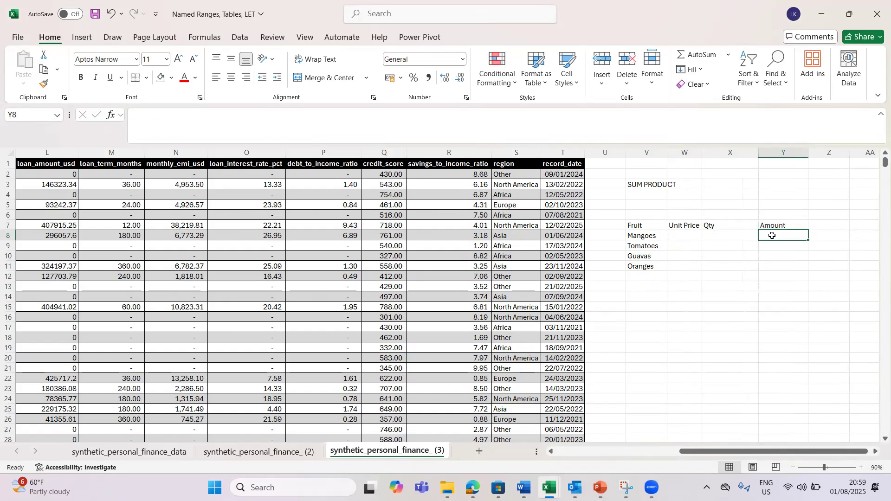
Enter the quantities 2, 5, 6 and 3 for the four fruits in X8:X11.
left_click(715, 235)
type("2")
key("Return")
type("5")
key("Return")
type("6")
key("Return")
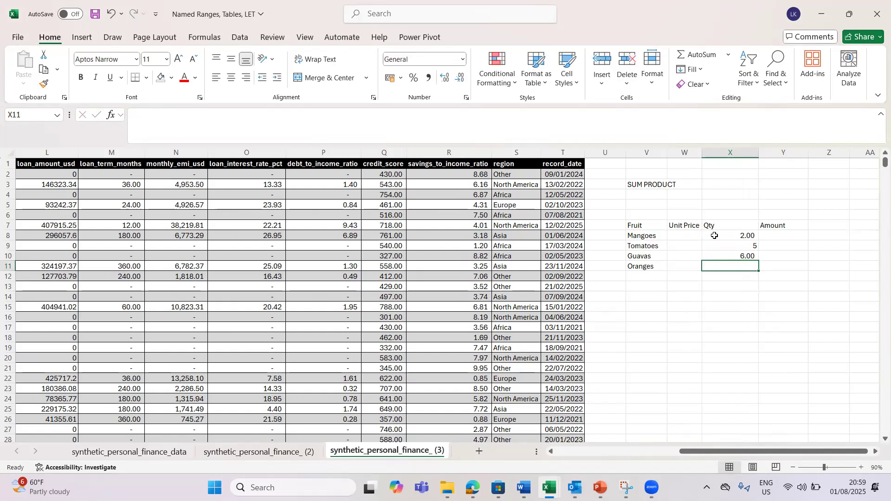
type("3")
key("Return")
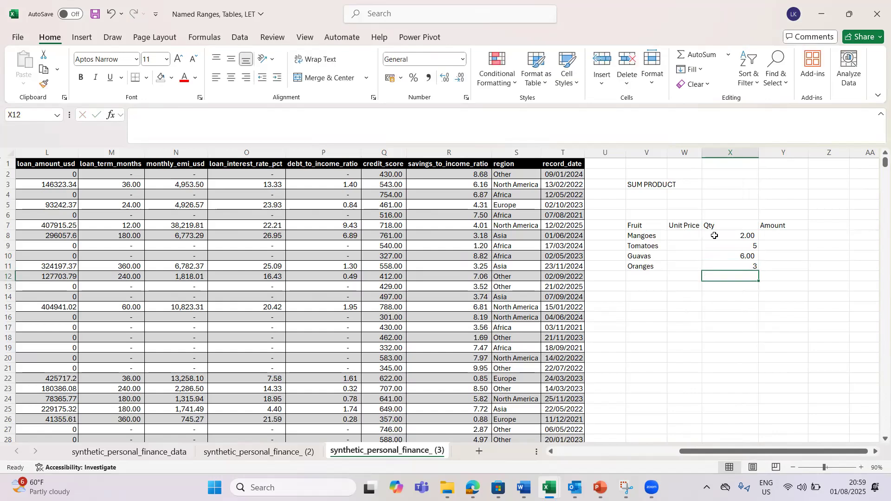
Enter the unit prices 45, 67, 89 and 52 for the four fruits in W8:W11.
left_click(683, 242)
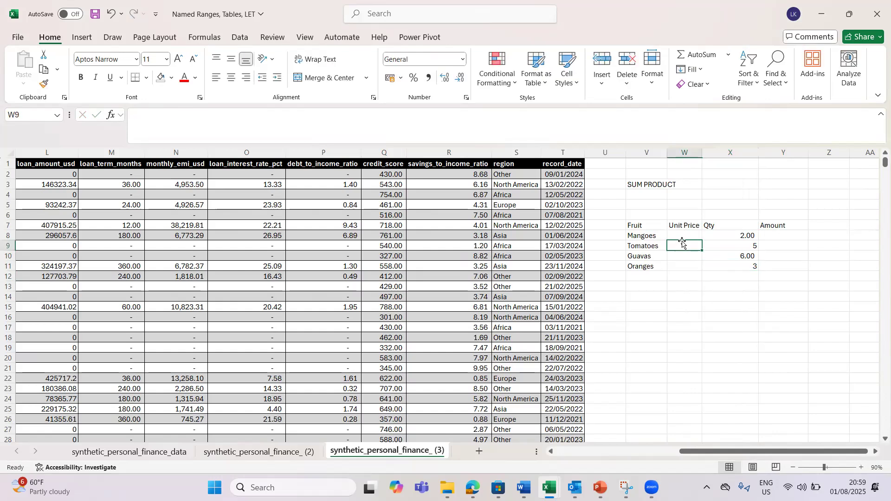
left_click(674, 234)
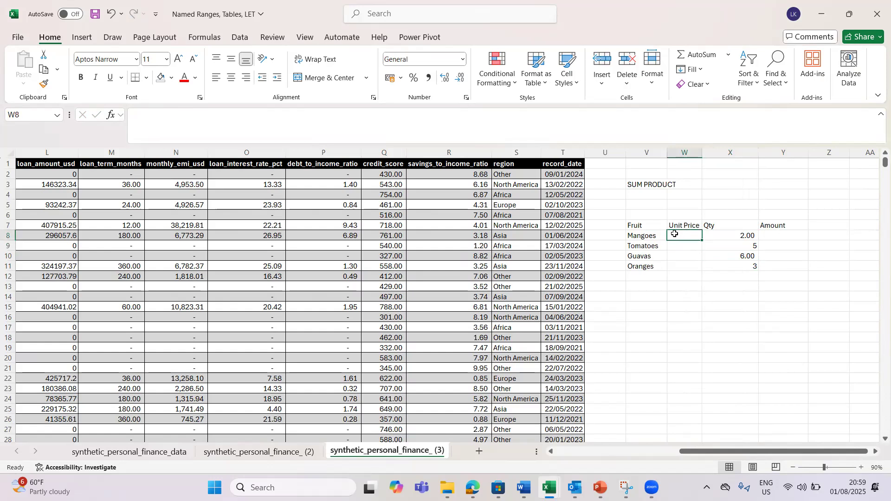
type("45")
key("Return")
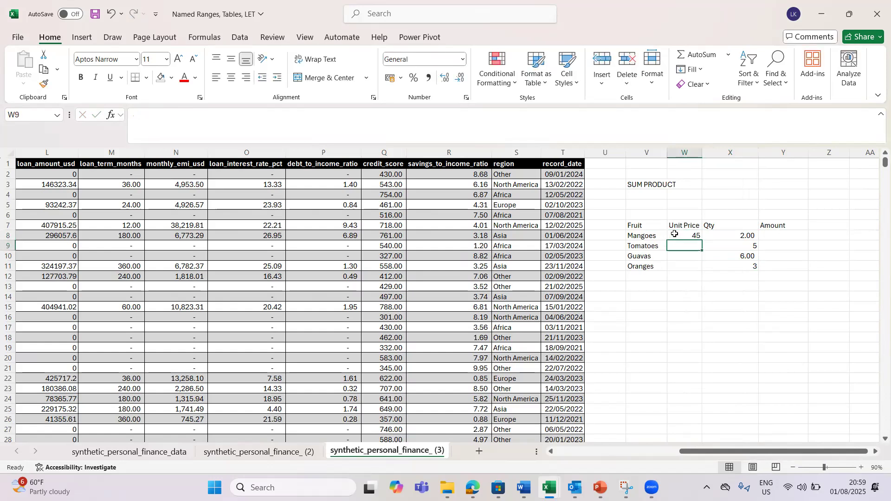
type("67")
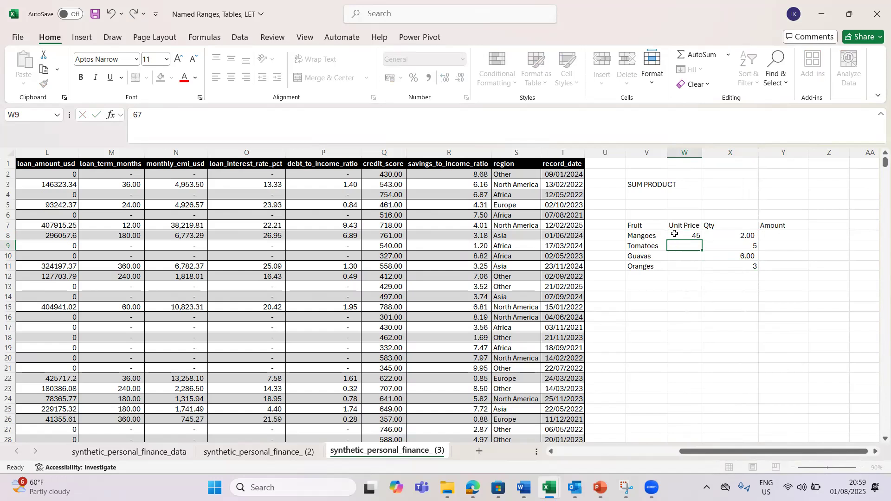
key("Return")
type("89")
key("Return")
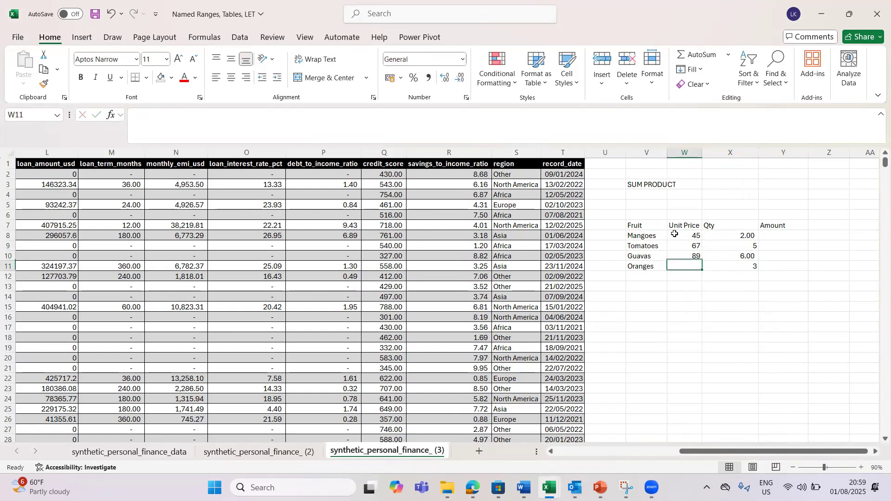
type("52")
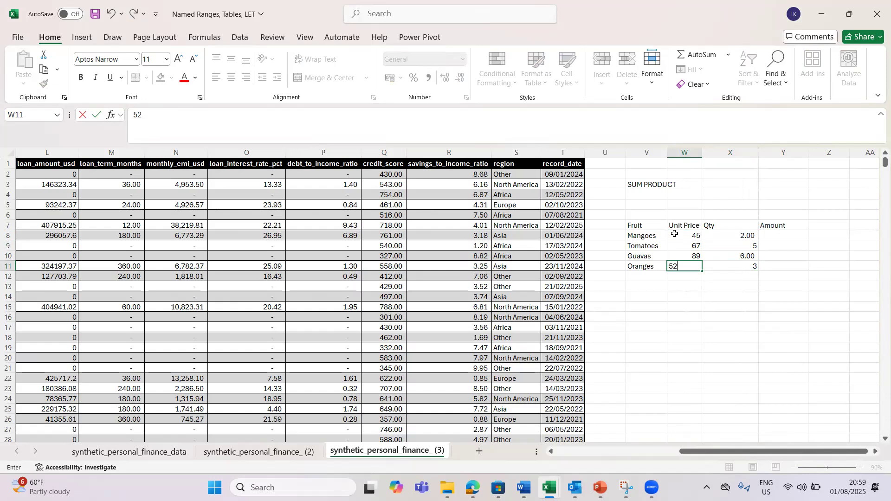
key("Return")
Add the label Total Cost in V13 below the fruit table.
left_click(719, 301)
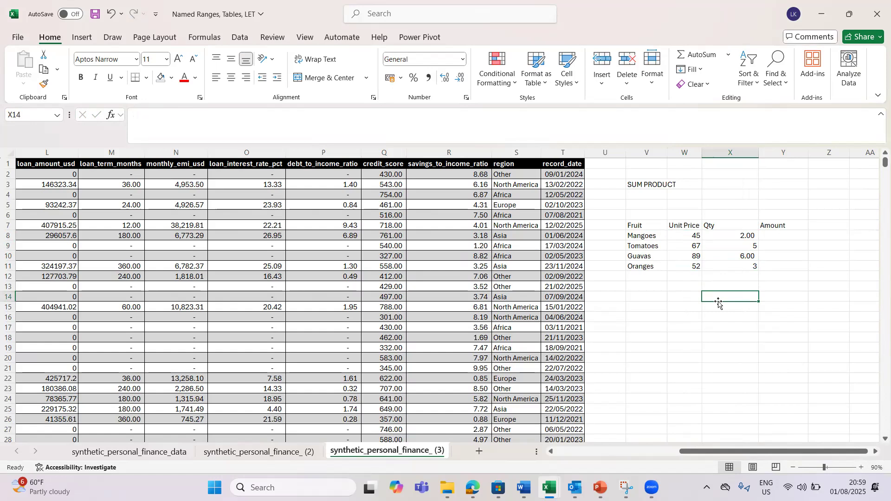
left_click(645, 286)
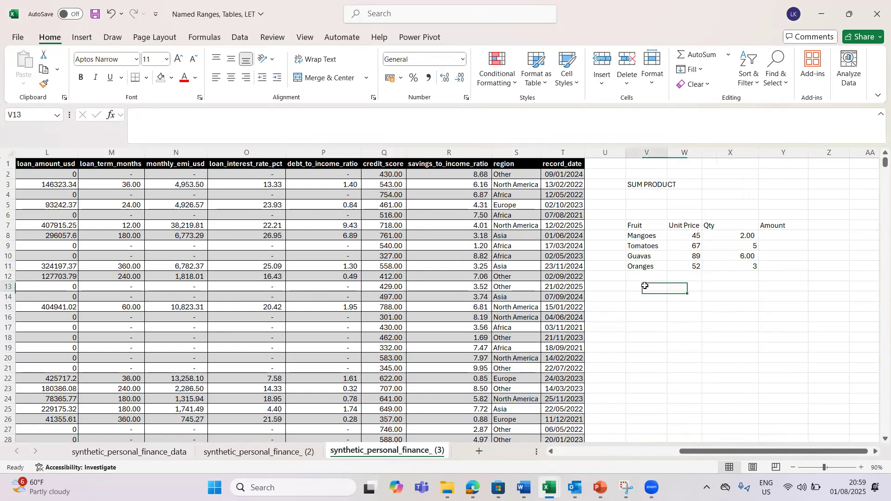
type("Tota")
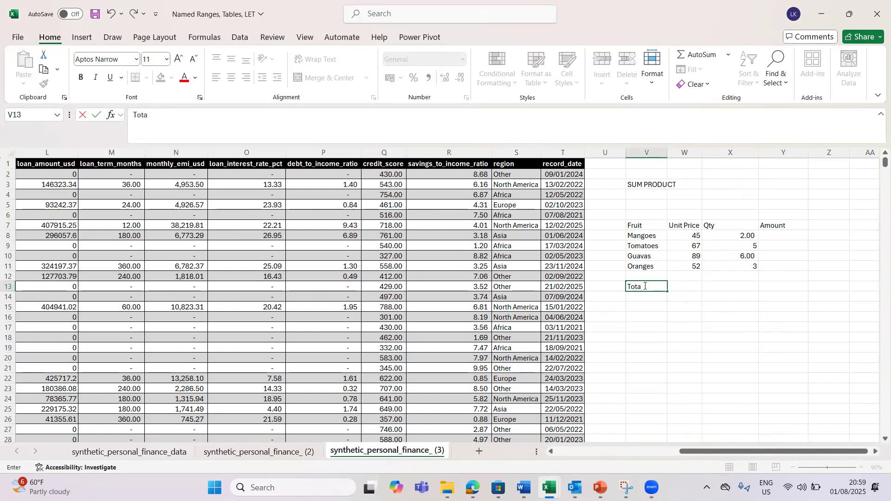
type("l Cost")
key("Tab")
key("Tab")
key("Tab")
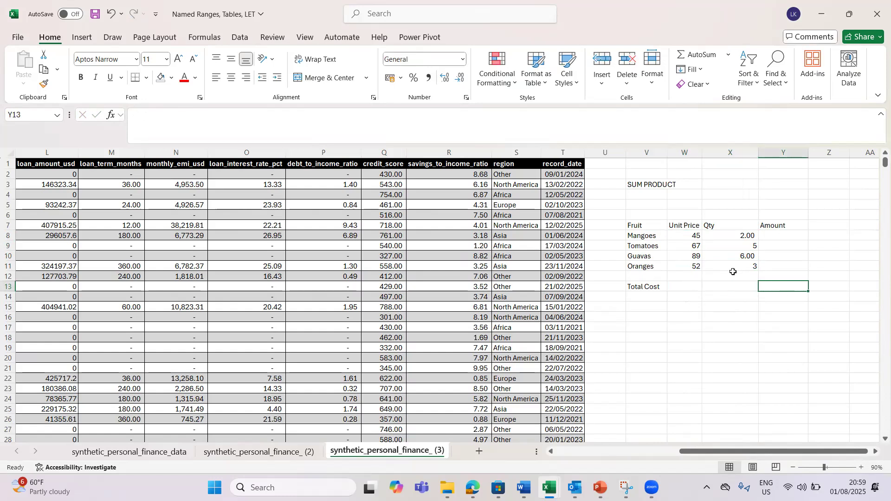
Calculate the Mangoes amount in Y8 with the formula =W8*X8.
left_click(778, 235)
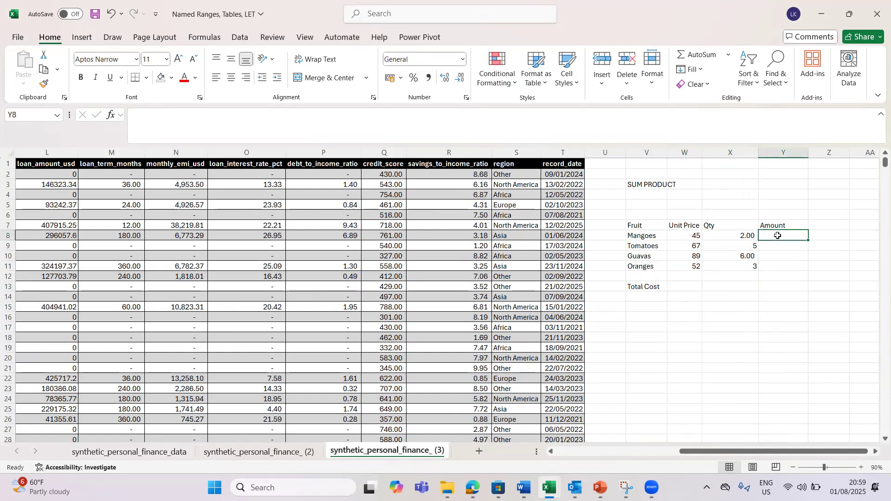
type("=")
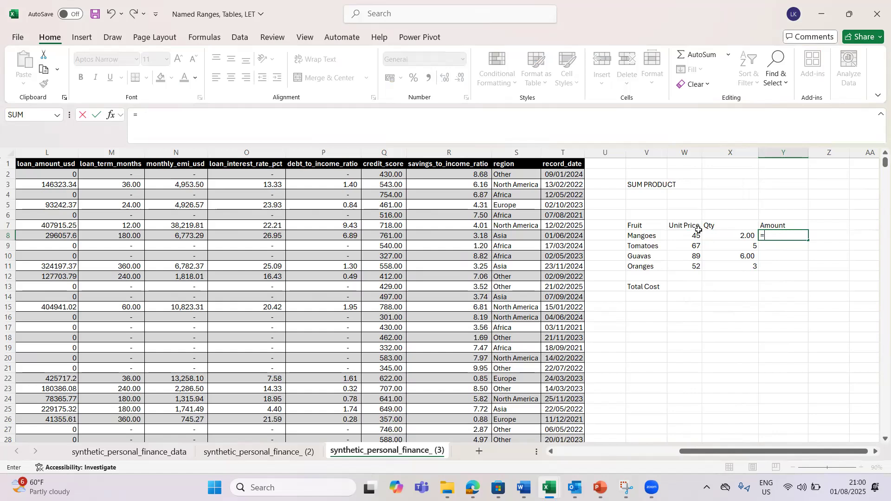
left_click(684, 235)
type("*")
left_click(729, 239)
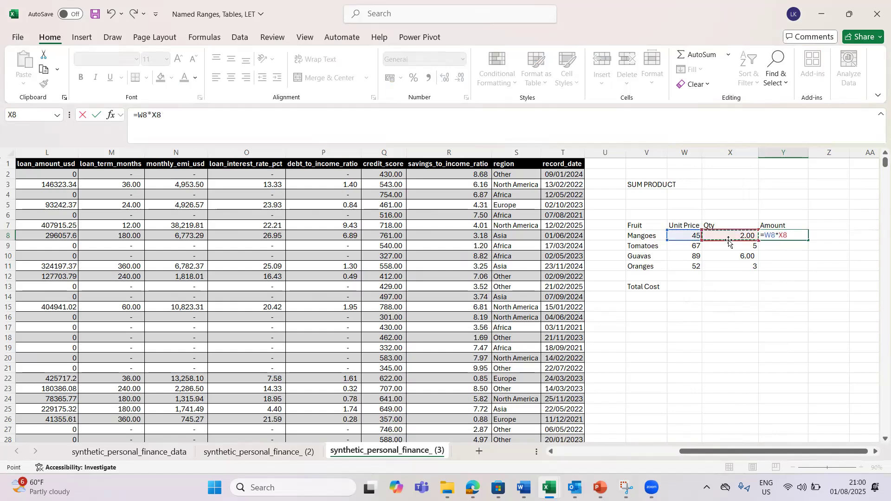
key("Return")
Fill the amount formula from Y8 down through Y11 for the remaining fruits.
left_click(781, 238)
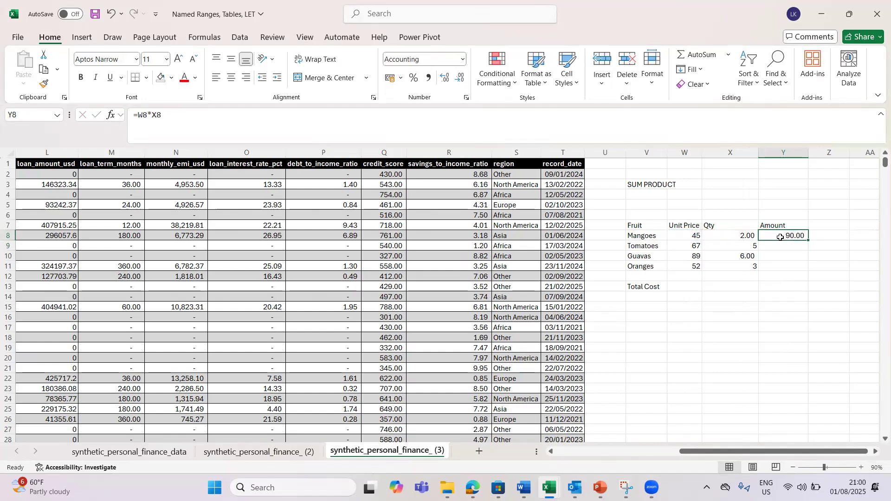
key("shift+Down")
key("shift+Down")
key("shift+Down")
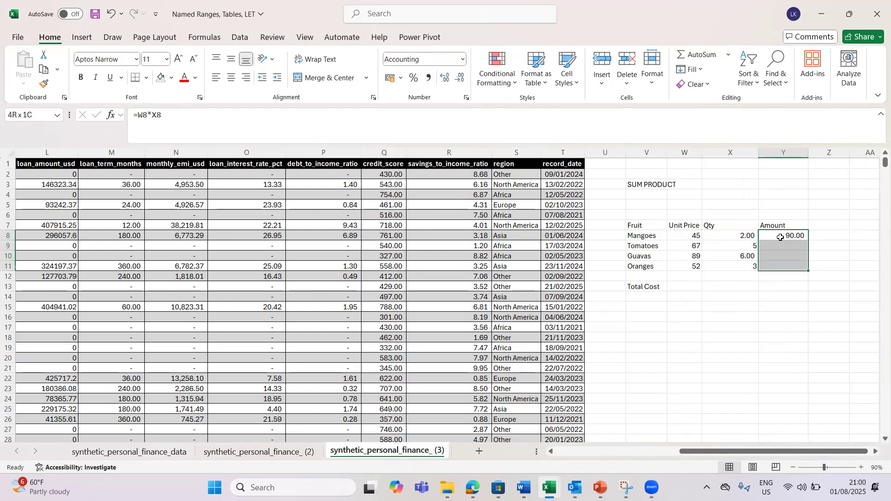
key("ctrl+d")
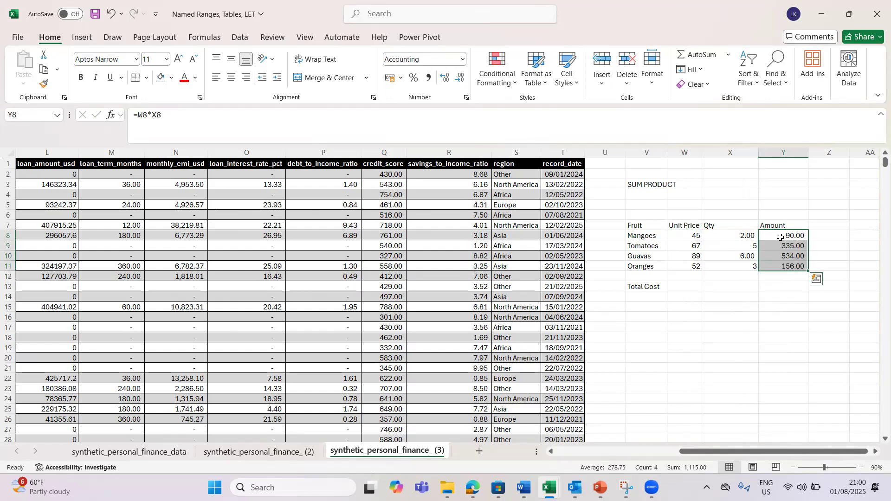
Total the fruit amounts in Y13 with the formula =SUM(Y8:Y12).
left_click(777, 285)
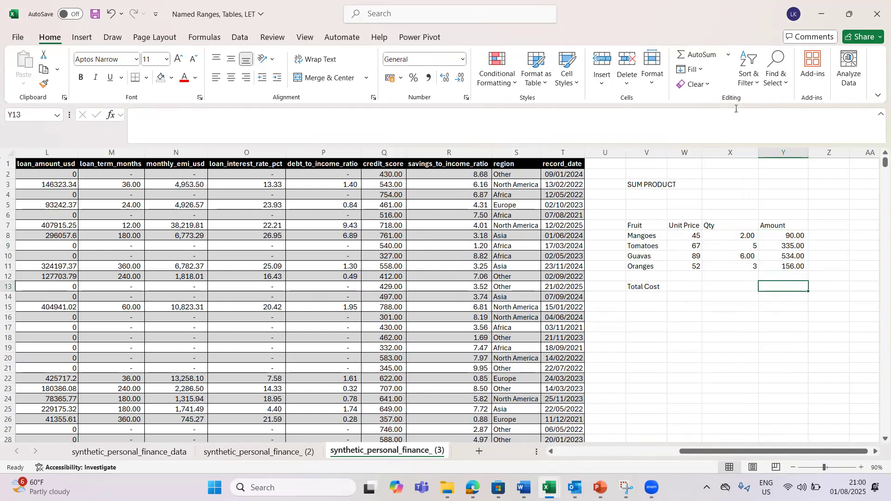
left_click(683, 55)
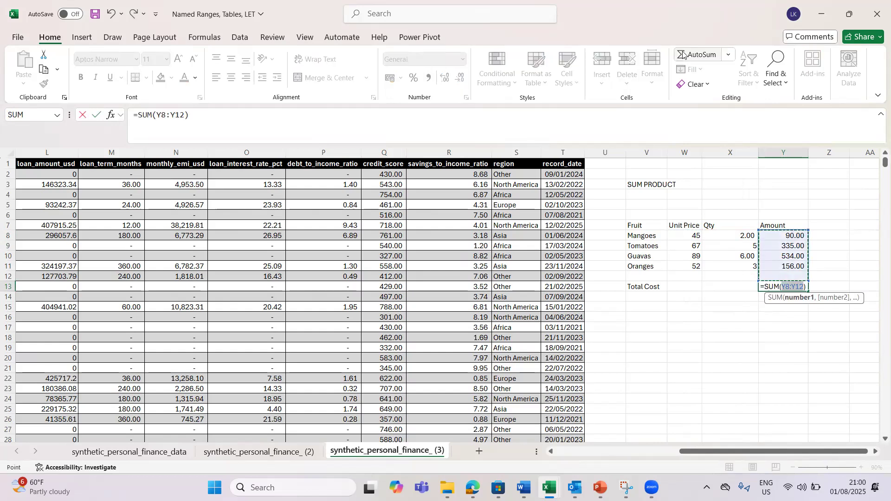
key("Return")
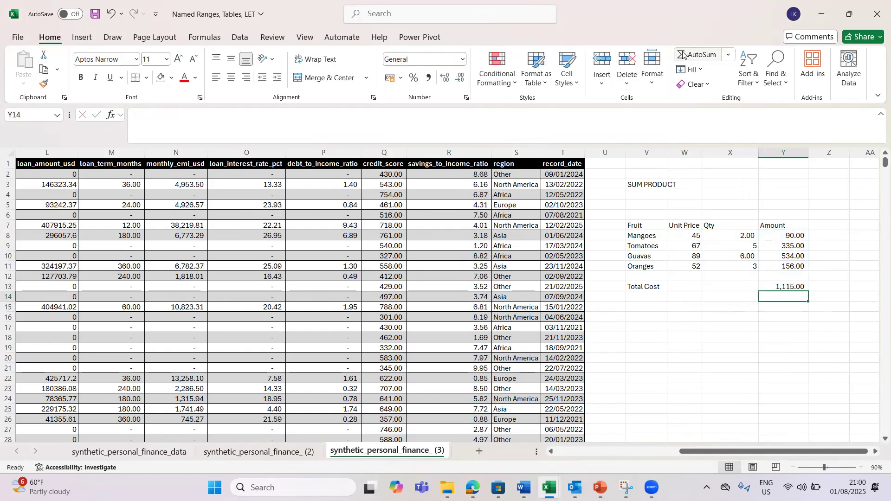
left_click(658, 305)
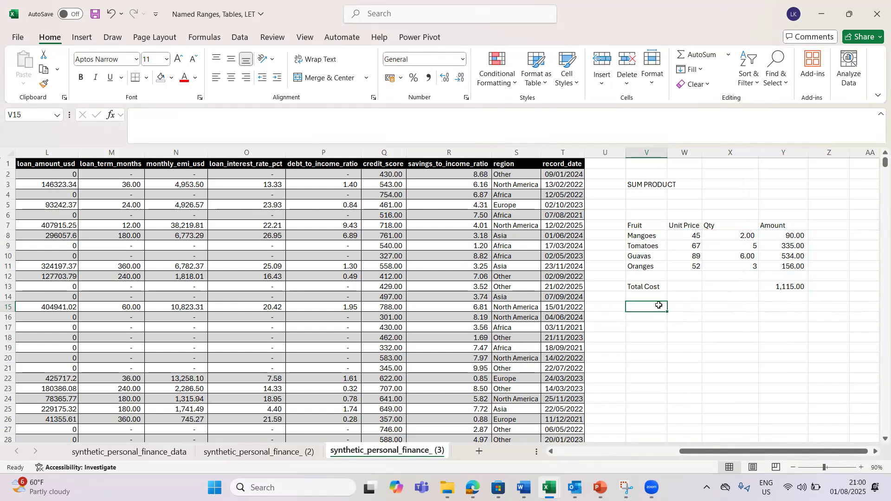
left_click(689, 310)
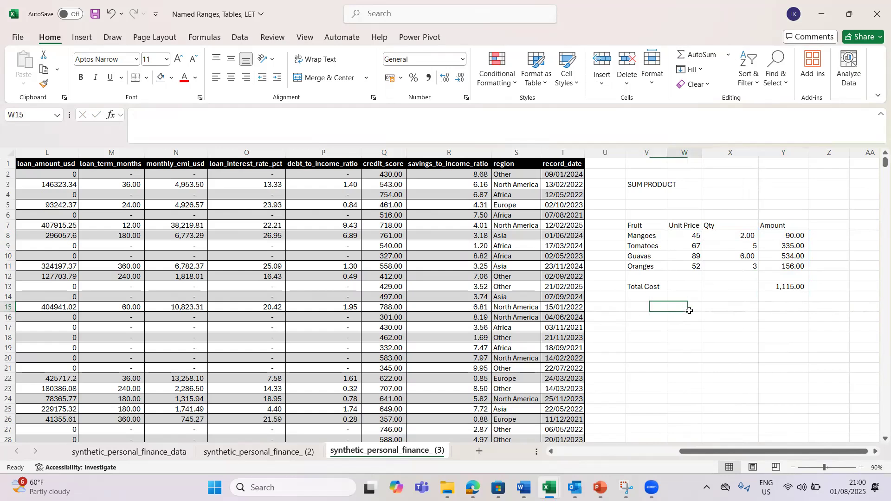
Make the total in Y13 and its Total Cost label in V13 bold.
left_click(772, 285)
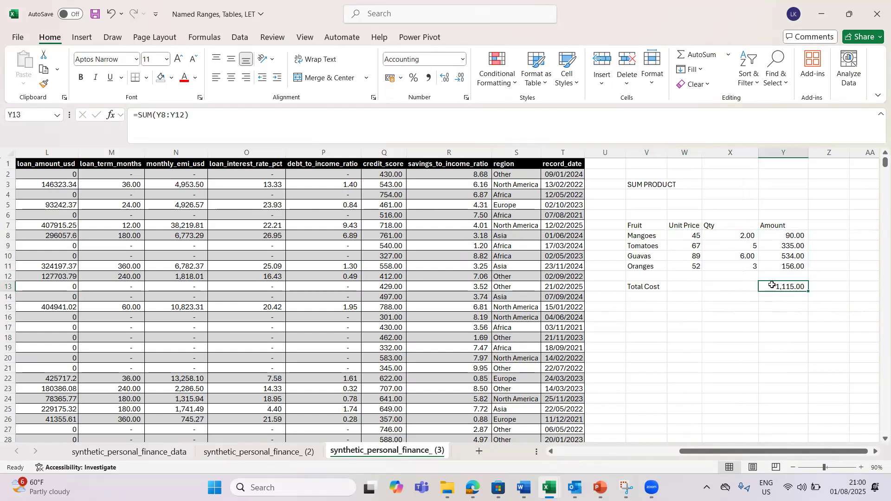
key("ctrl+b")
left_click(644, 288)
key("ctrl+b")
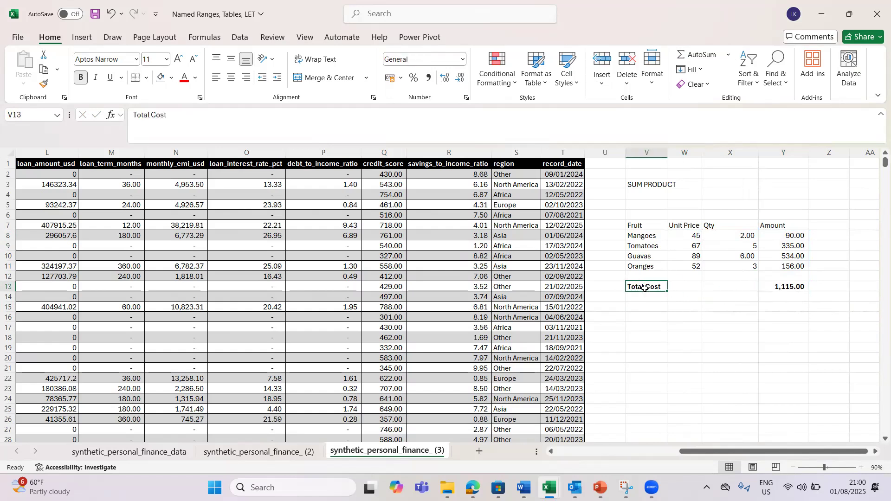
Add the label Sum Prodcut Function in V16 below the total cost row.
left_click(633, 318)
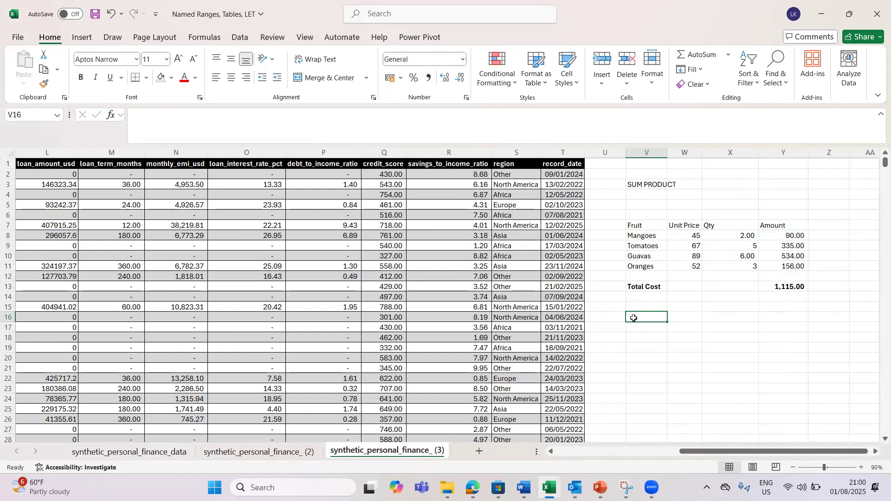
type("Sum")
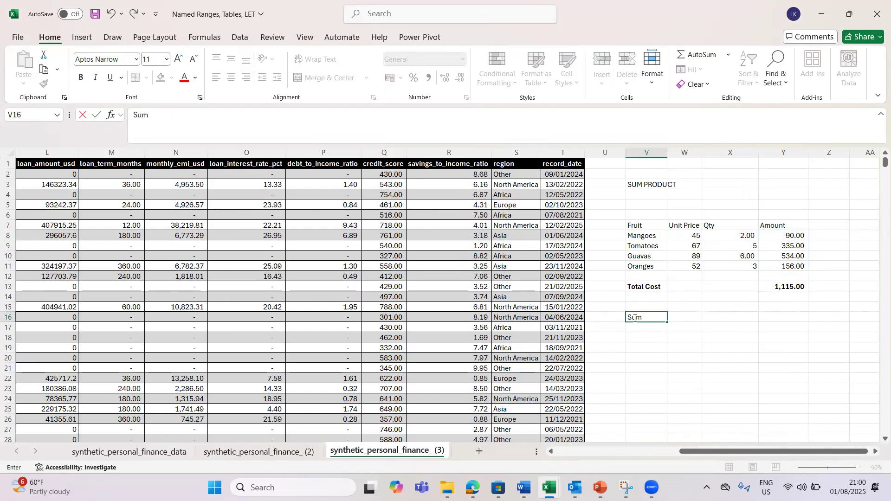
type(" Prodcut Function")
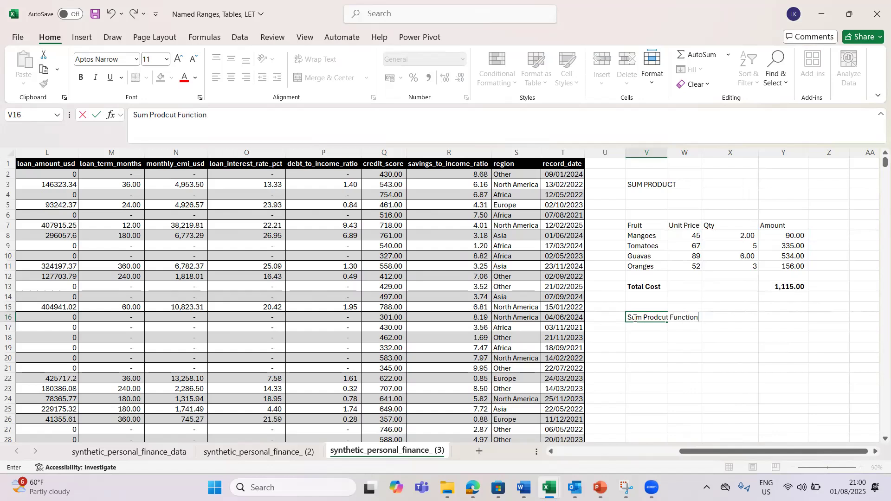
key("Tab")
Start a SUMPRODUCT formula in Y16 with the unit prices W8:W11 as its first array.
left_click(776, 314)
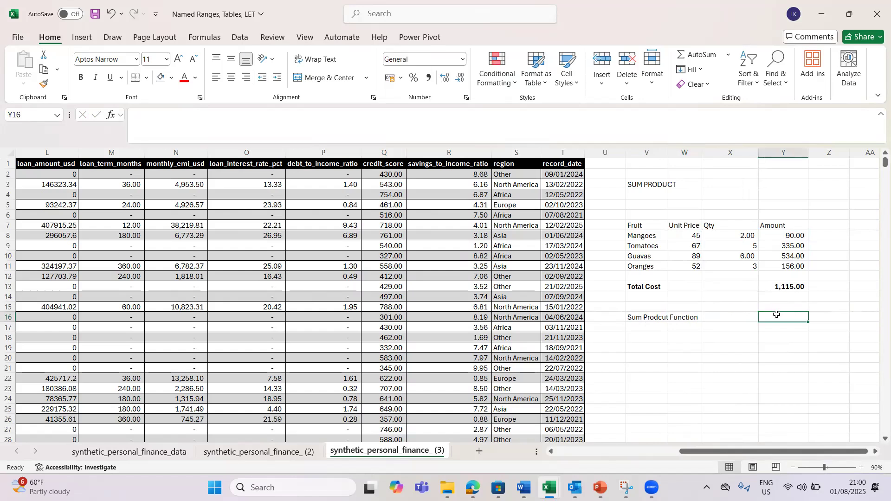
type("=")
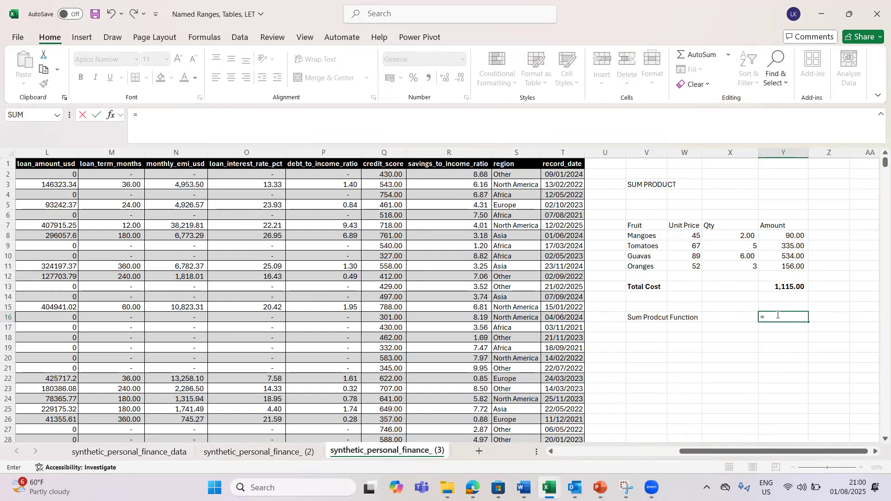
type("sum")
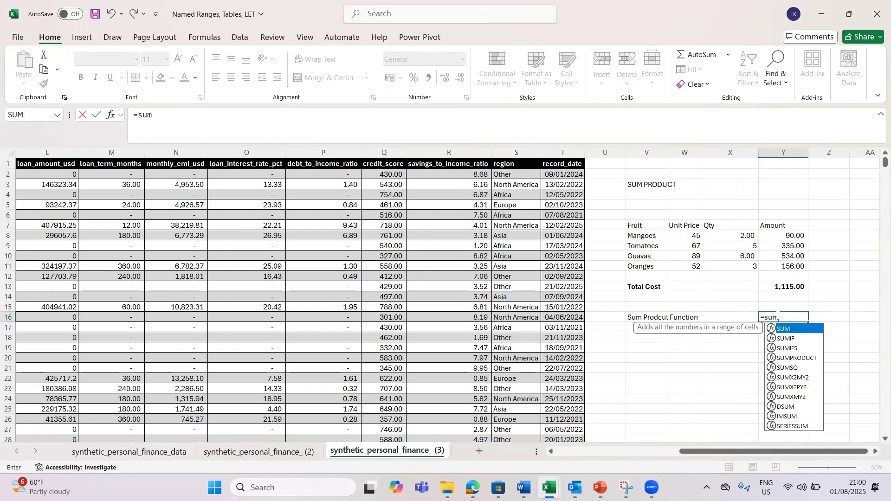
key("Down")
key("Down")
key("Down")
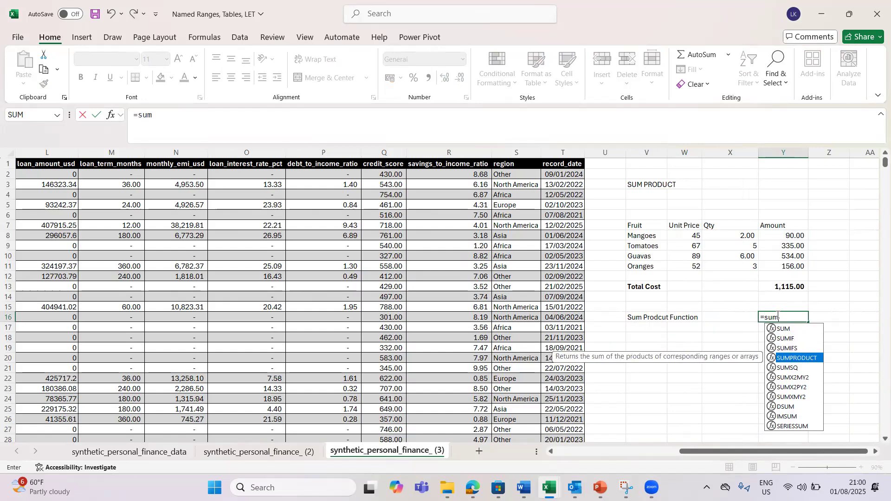
key("Tab")
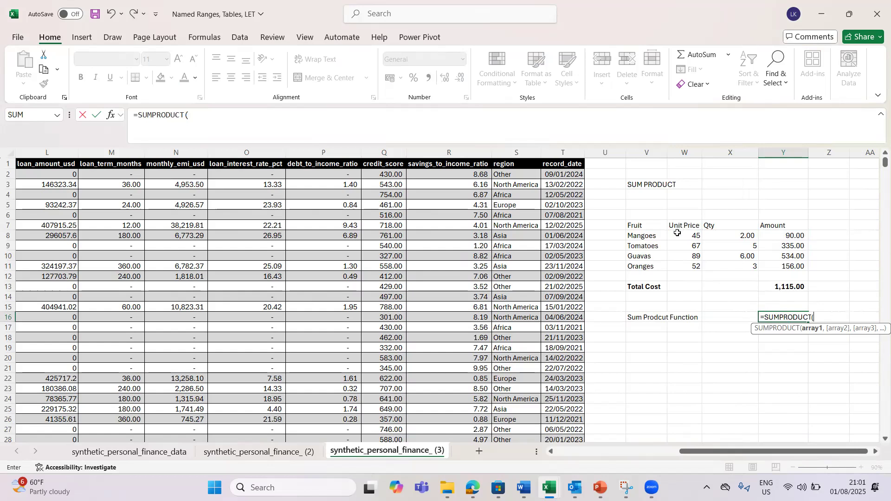
left_click(677, 233)
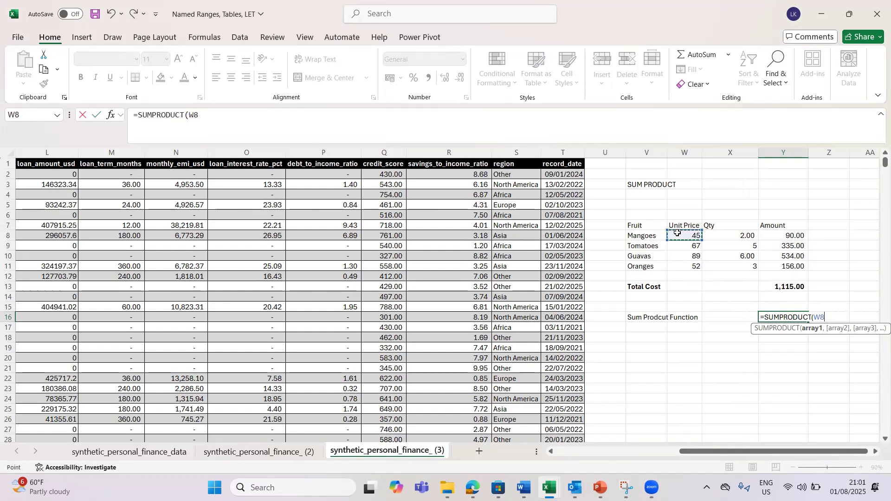
key("shift+Down")
key("shift+Down")
key("shift+Down")
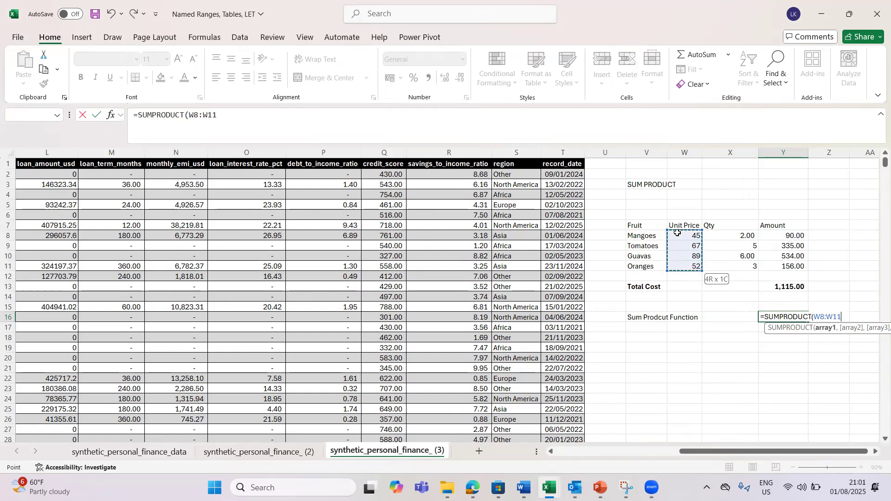
type(",")
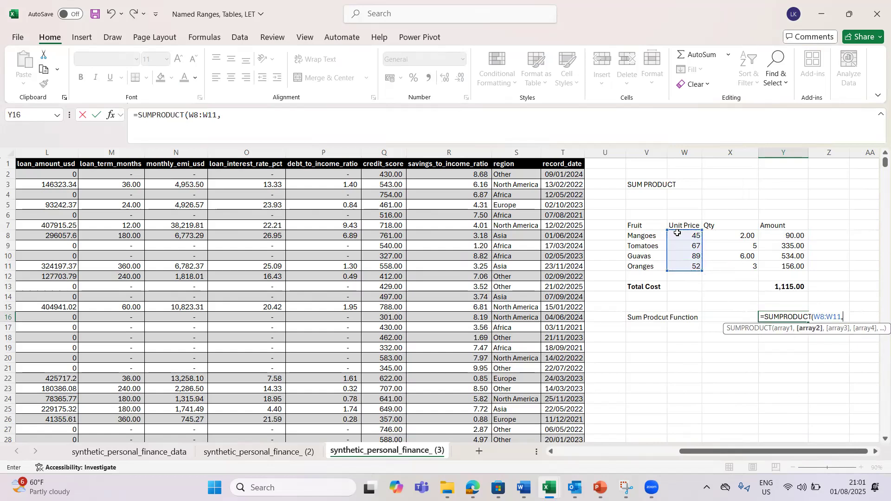
Complete the Y16 formula with the quantities X8:X11 as second array, giving =SUMPRODUCT(W8:W11,X8:X11).
left_click(745, 238)
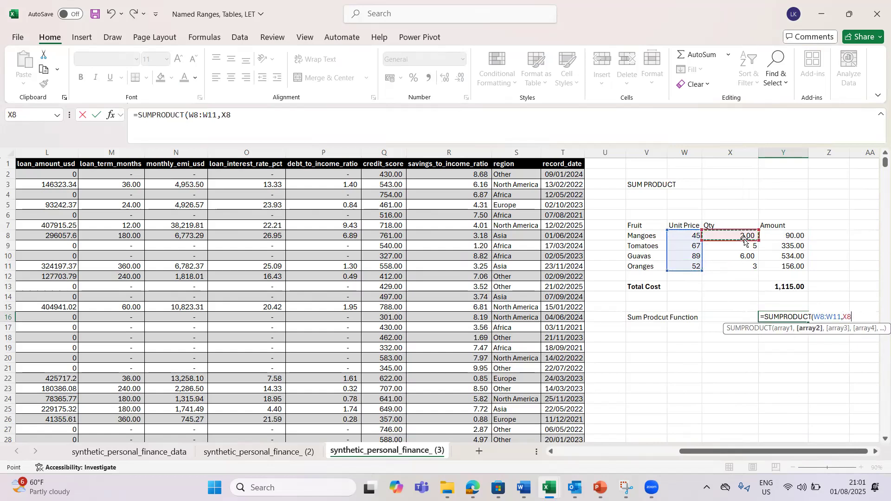
key("shift+Down")
key("shift+Down")
key("shift+Down")
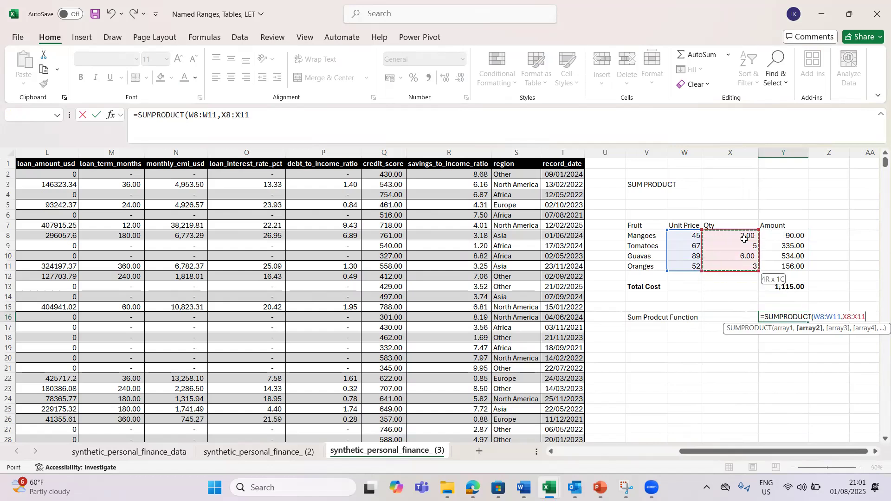
type(")")
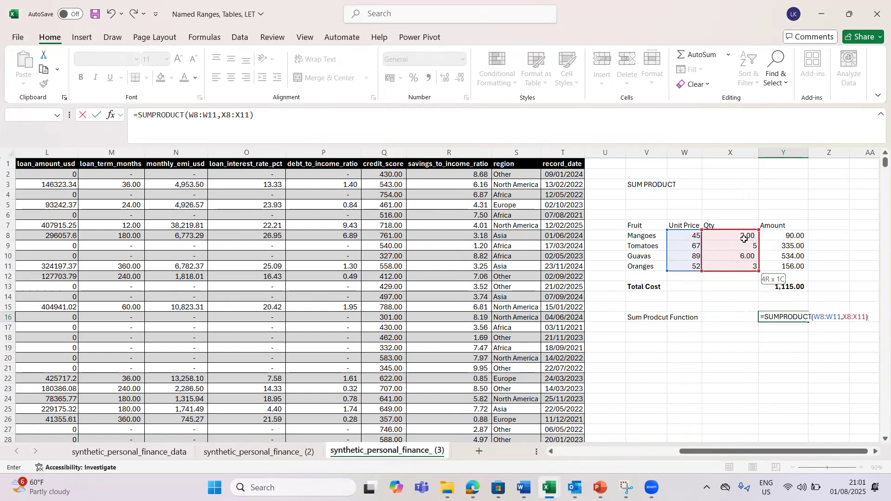
key("Return")
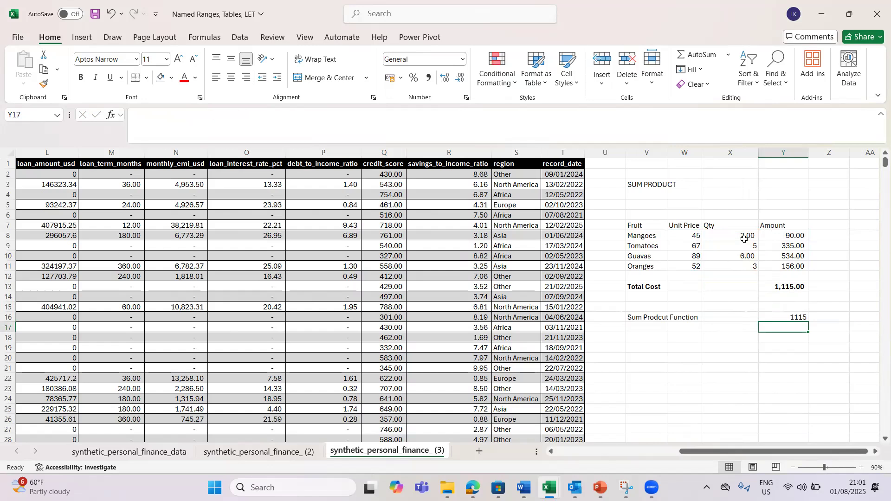
Copy the formatting of the total in Y13 onto the SUMPRODUCT result in Y16.
left_click(788, 287)
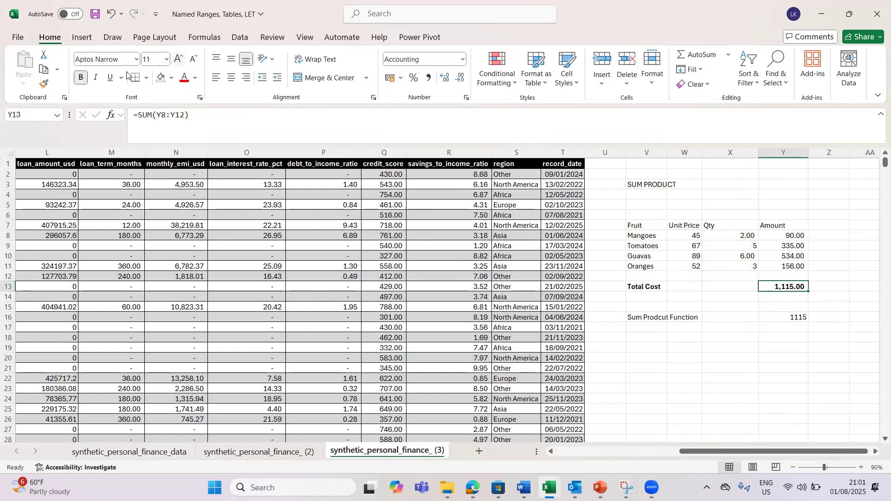
left_click(44, 84)
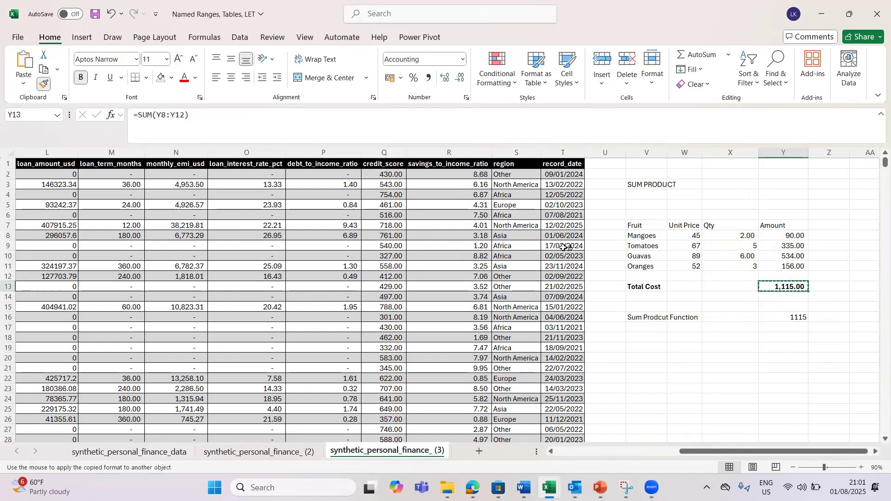
left_click(770, 318)
left_click(763, 348)
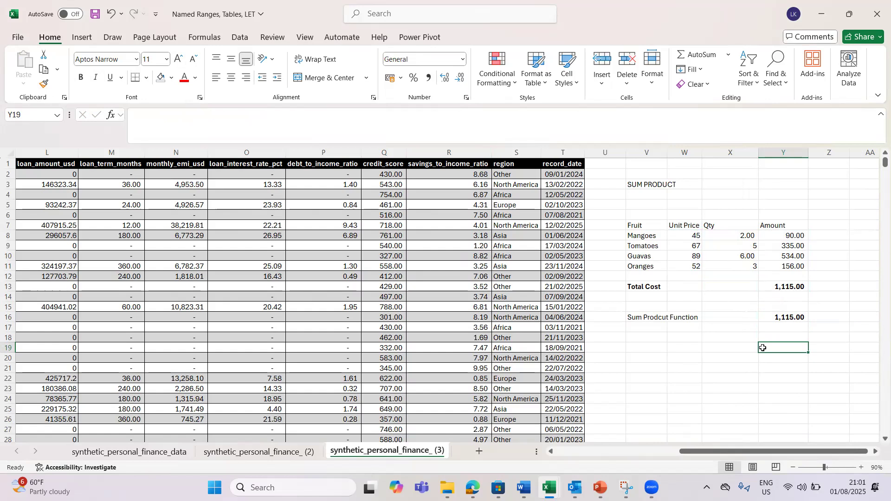
Inspect the SUMPRODUCT formula in Y16 and the ranges it refers to.
left_click(793, 317)
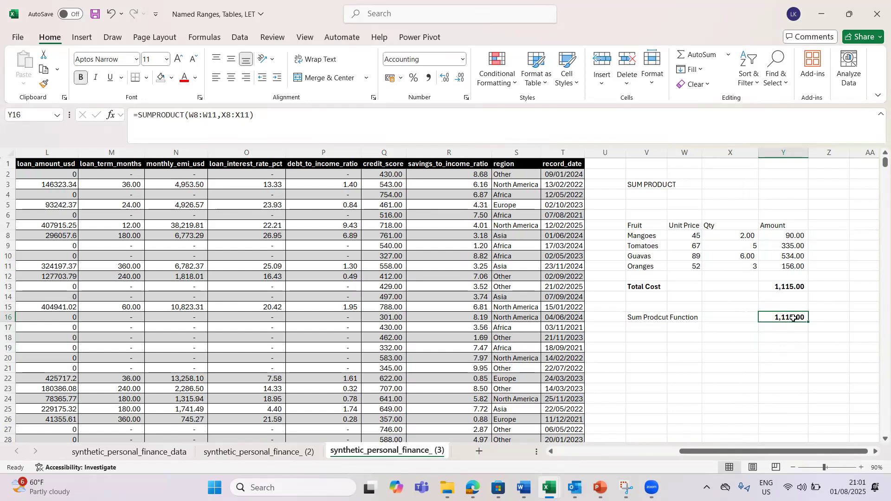
double_click(793, 318)
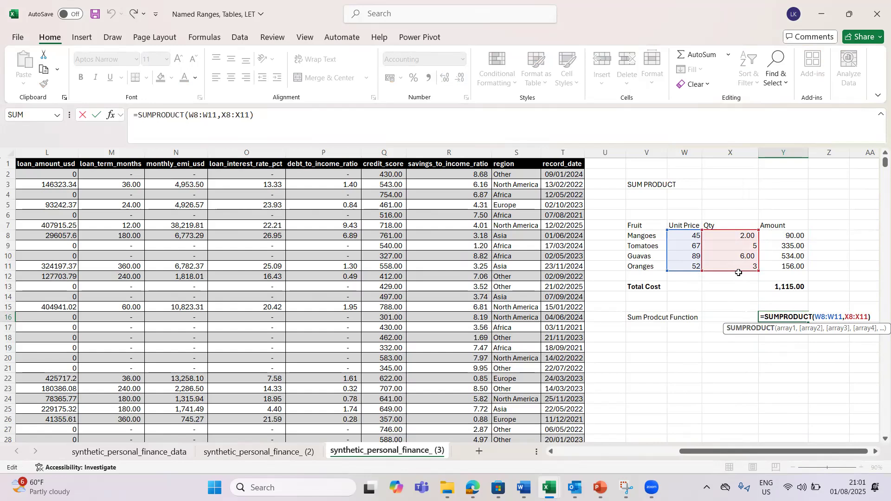
key("Return")
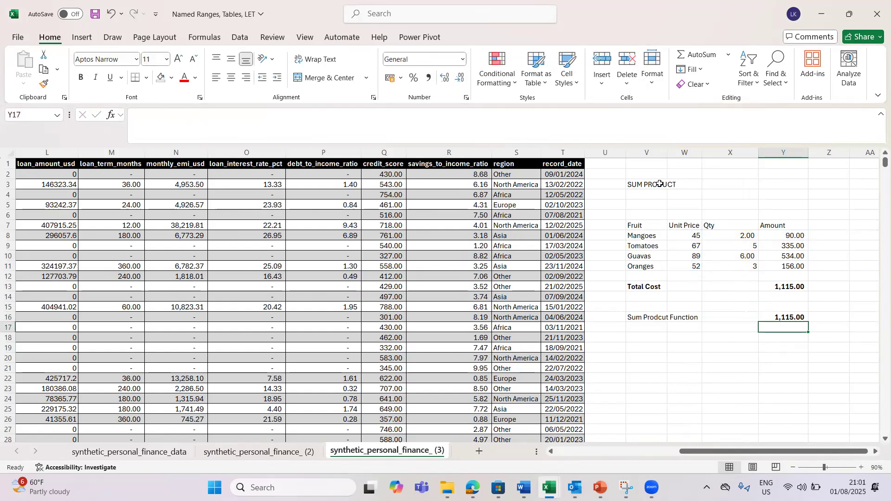
Name the unit price range W8:W11 as Unit_Price.
left_click_drag(675, 236, 676, 264)
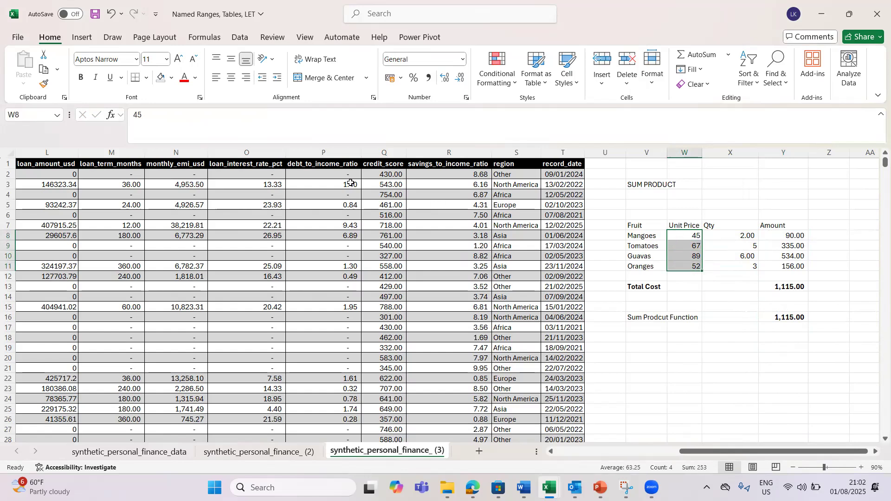
left_click(34, 113)
type("Unit_Price")
key("Return")
Name the quantity range X8:X11 as Qty.
left_click(717, 234)
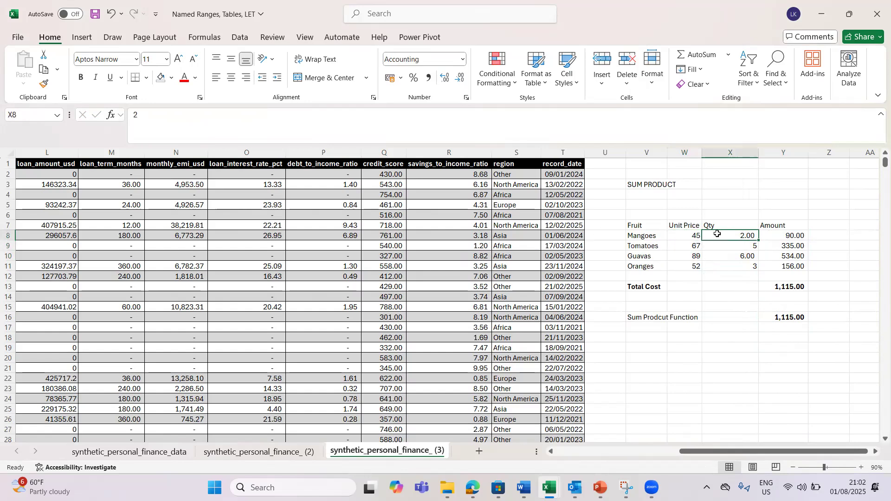
key("shift+Down")
key("shift+Down")
key("shift+Down")
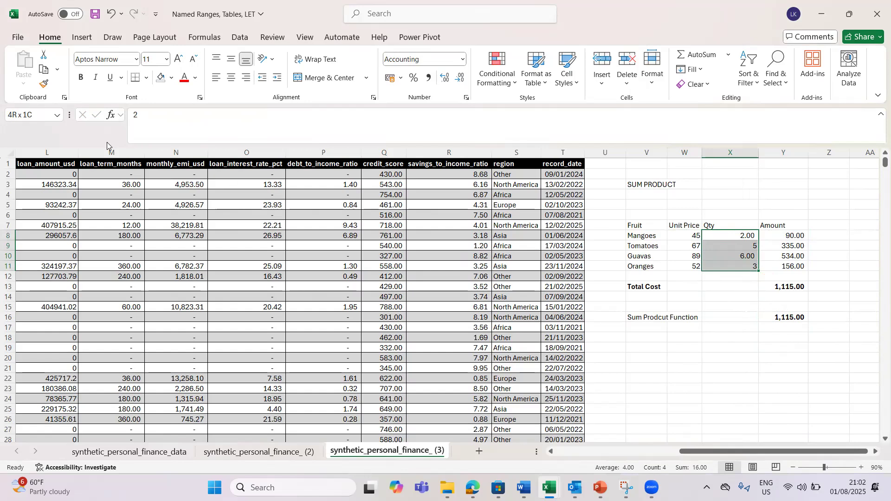
left_click(43, 113)
type("Qty")
key("Return")
Check the workbook's list of defined names for Unit_Price and Qty.
left_click(719, 336)
left_click(57, 114)
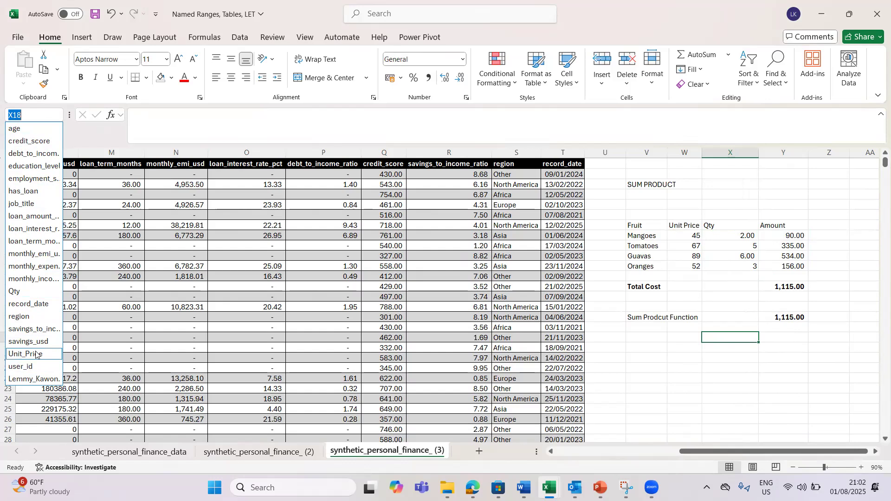
left_click(775, 338)
Enter =SUMPRODUCT(Unit_Price,Qty) in cell Y18, using the two named ranges as its arrays.
left_click(776, 336)
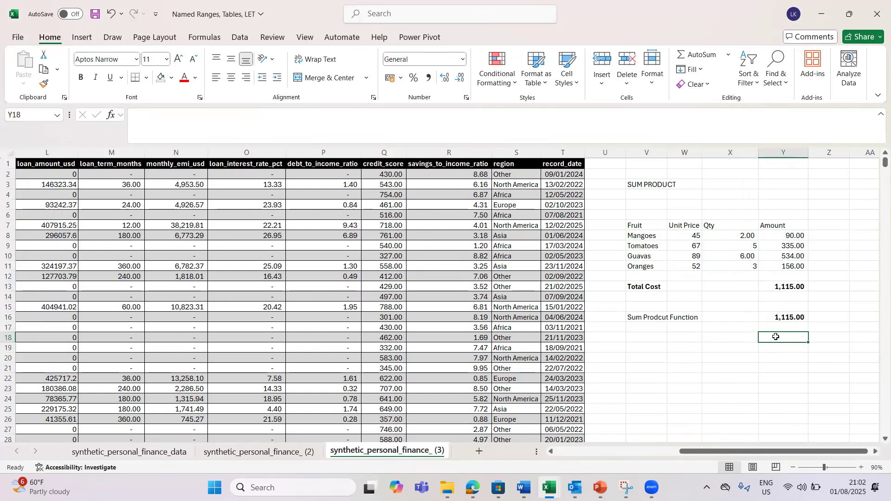
type("=sump")
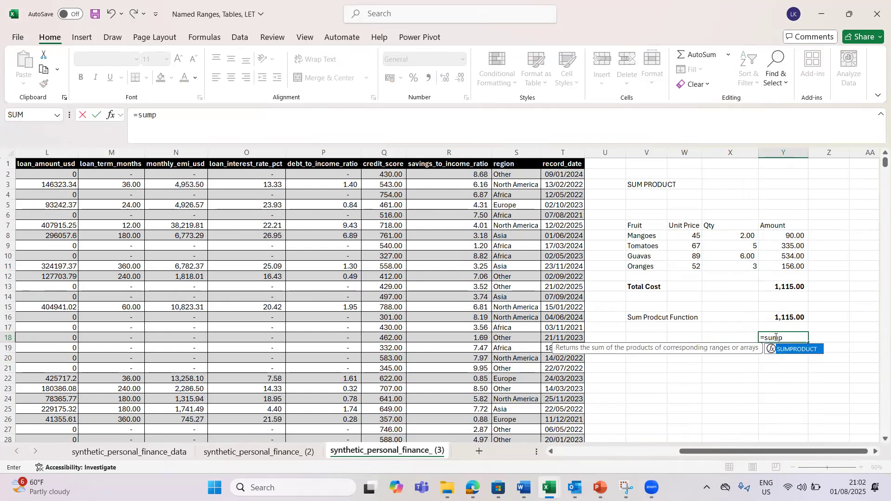
key("Tab")
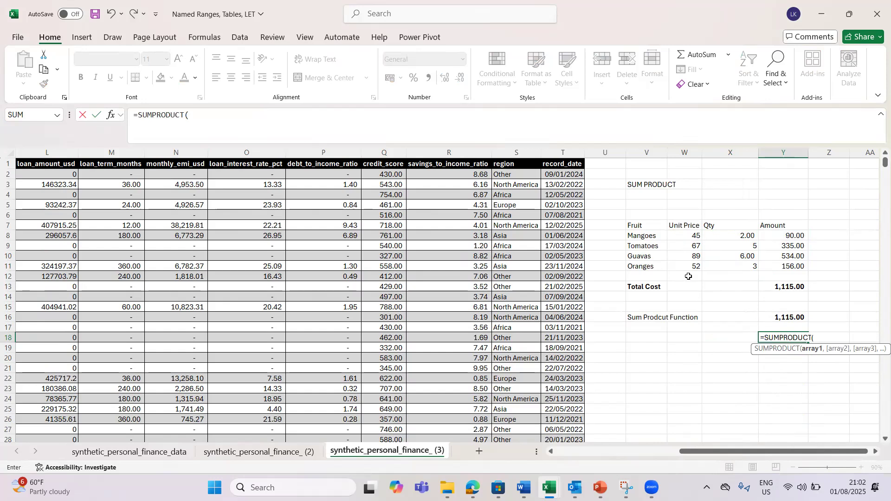
type("uni")
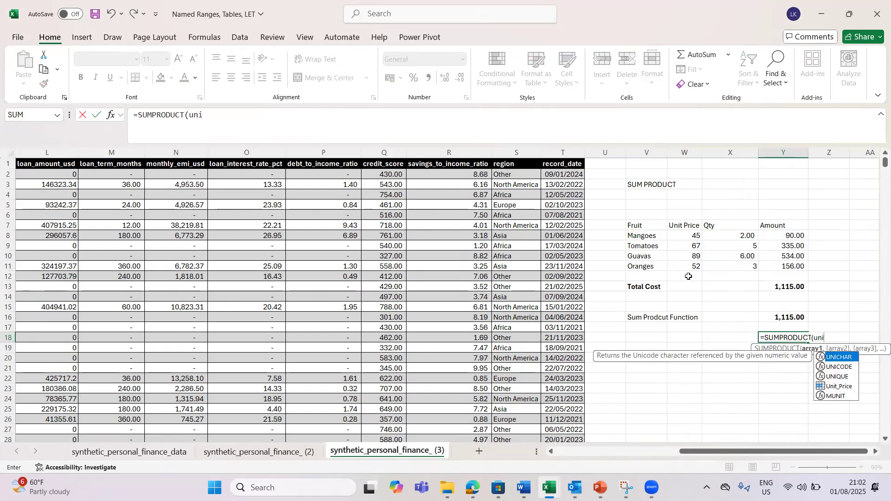
key("Down")
key("Down")
key("Down")
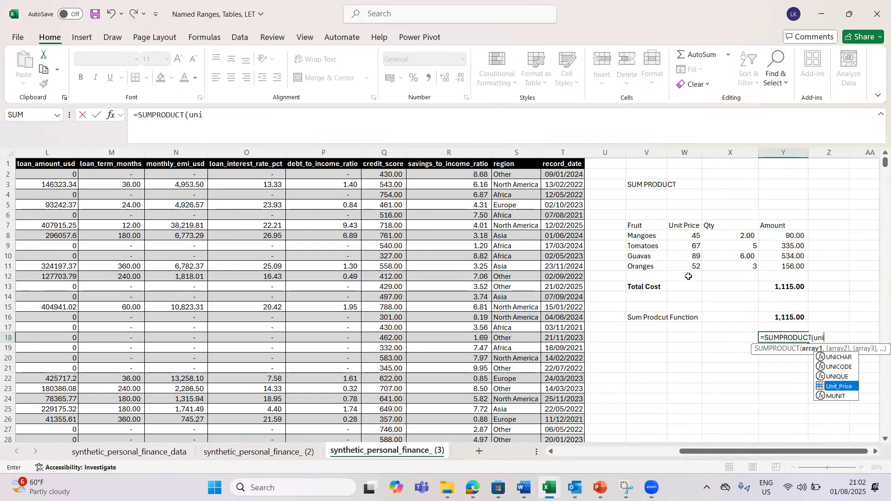
key("Tab")
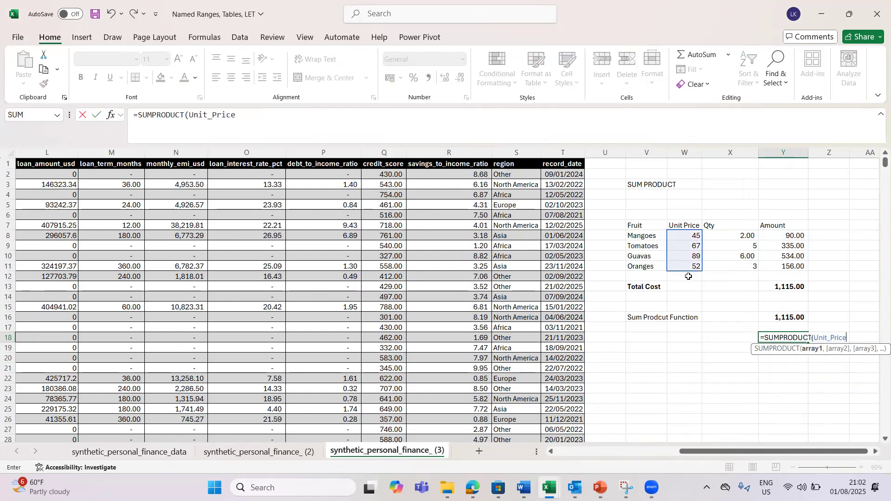
type(",")
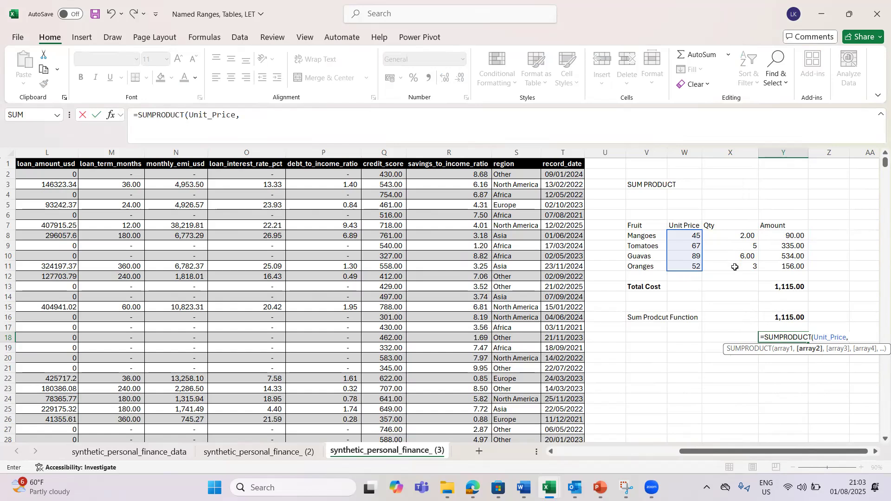
type("qt")
key("Tab")
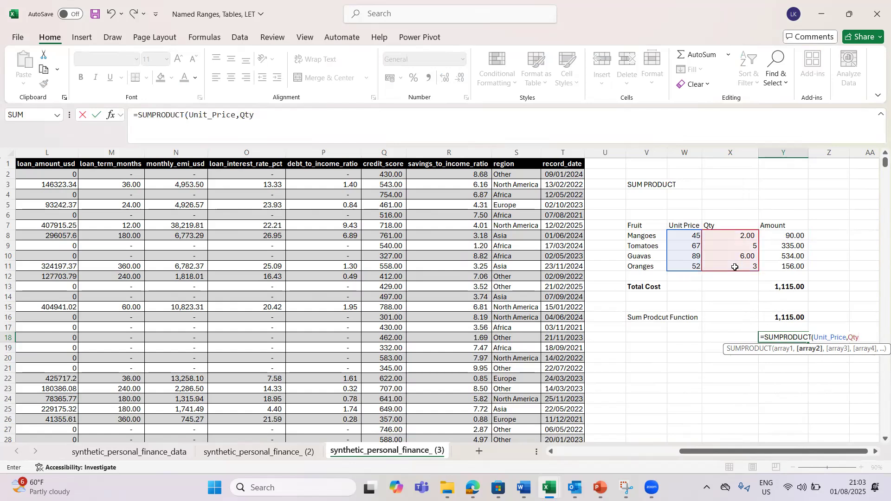
type(")")
key("Return")
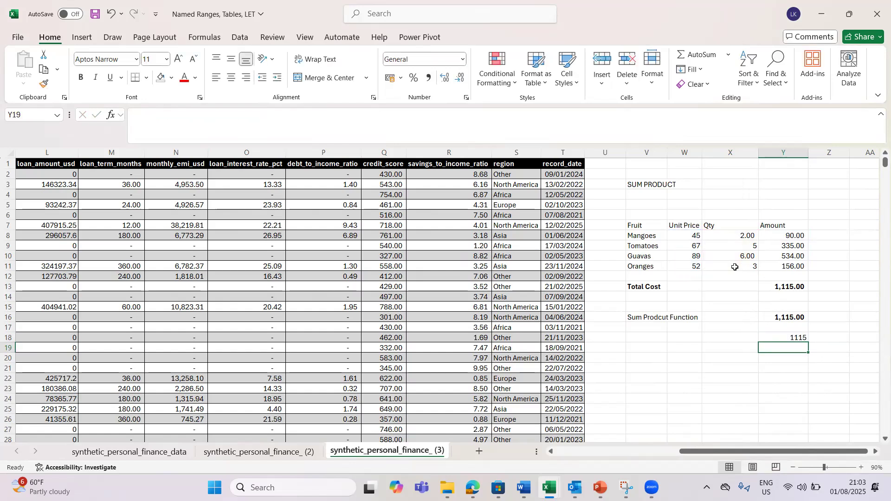
Copy the formatting of the SUMPRODUCT result in Y16 onto cell Y18 with Format Painter.
left_click(788, 318)
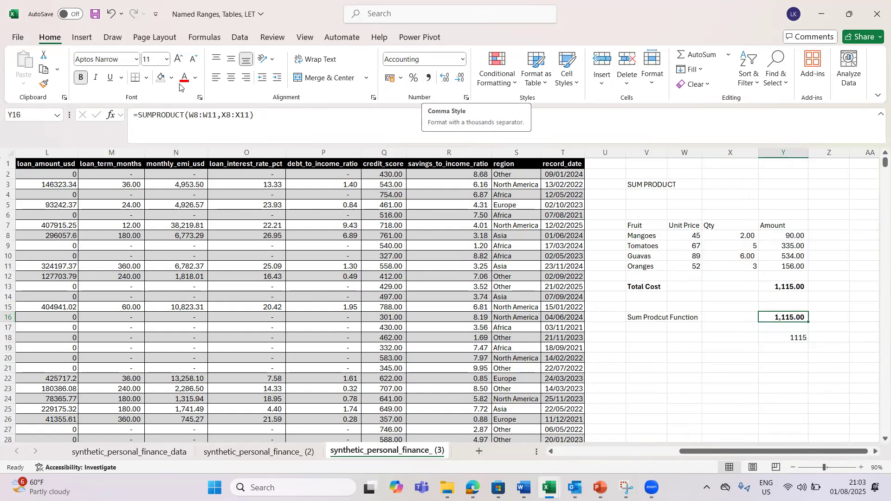
left_click(44, 85)
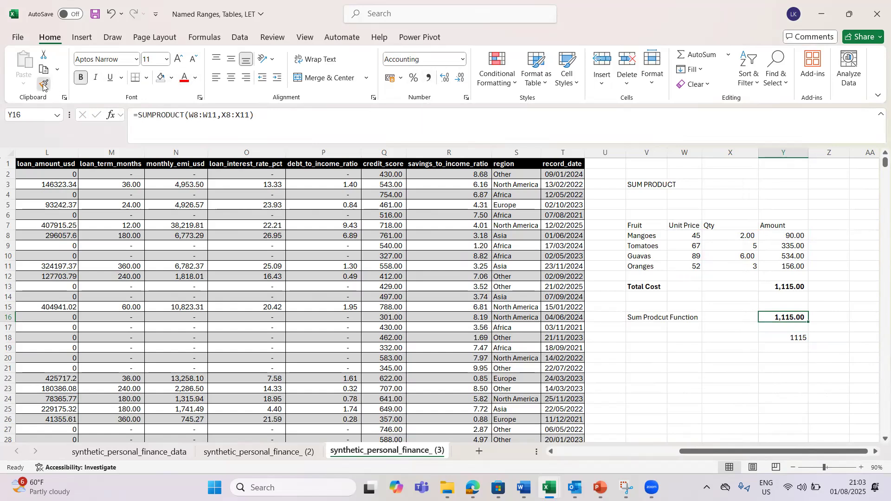
left_click(782, 338)
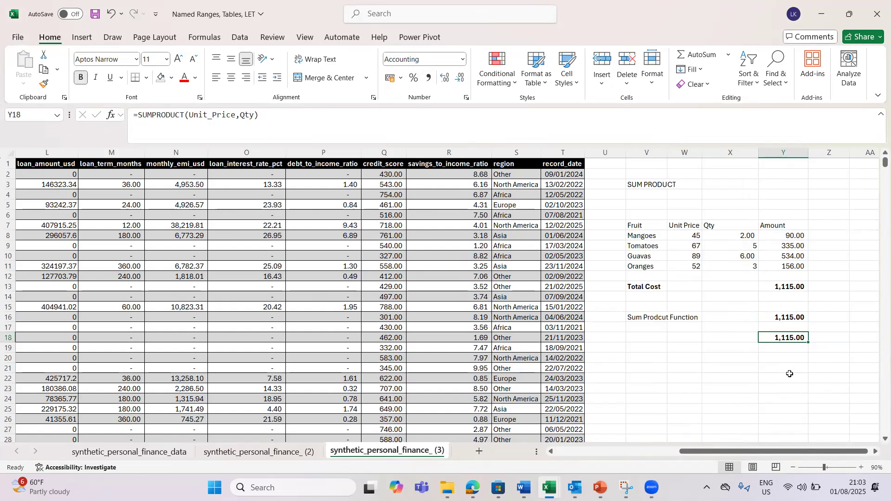
Compare the SUMPRODUCT formula in Y16 with the amounts in Y8:Y11 and the Total Cost formula in Y13.
left_click(786, 318)
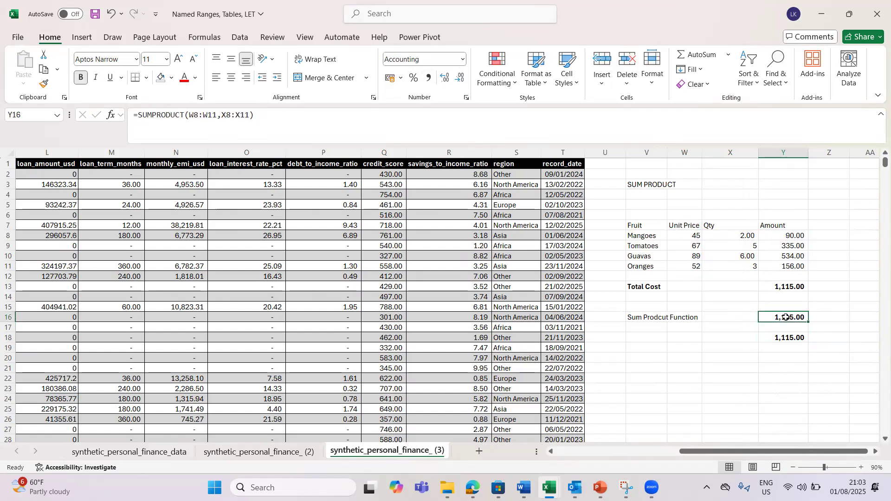
left_click_drag(793, 237, 794, 272)
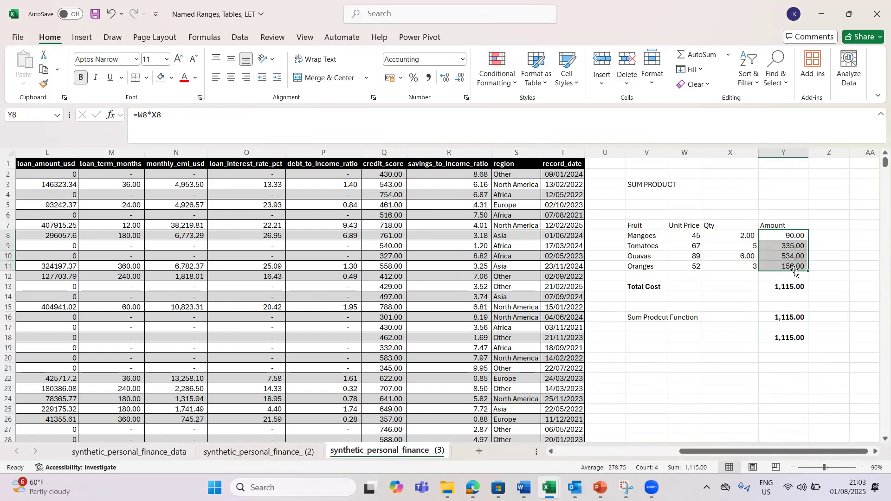
left_click(784, 288)
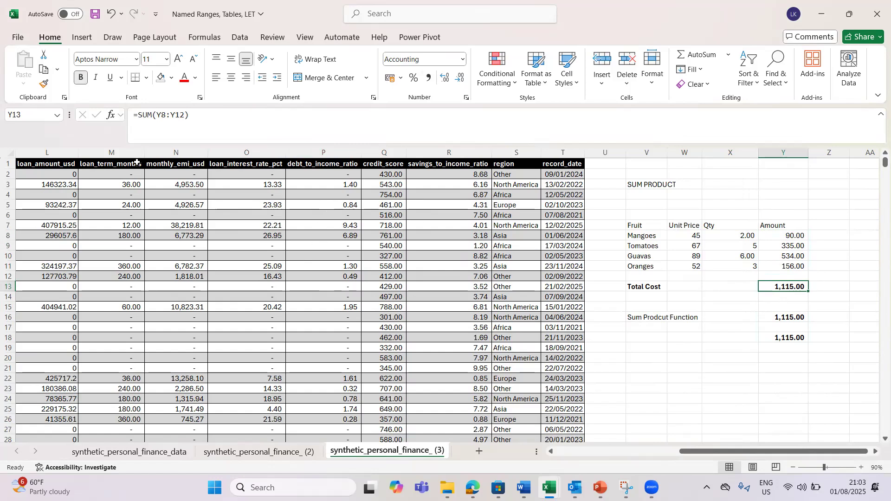
Review the workbook's defined names and the debt_to_income_ratio and savings_to_income_ratio column headers.
left_click(57, 116)
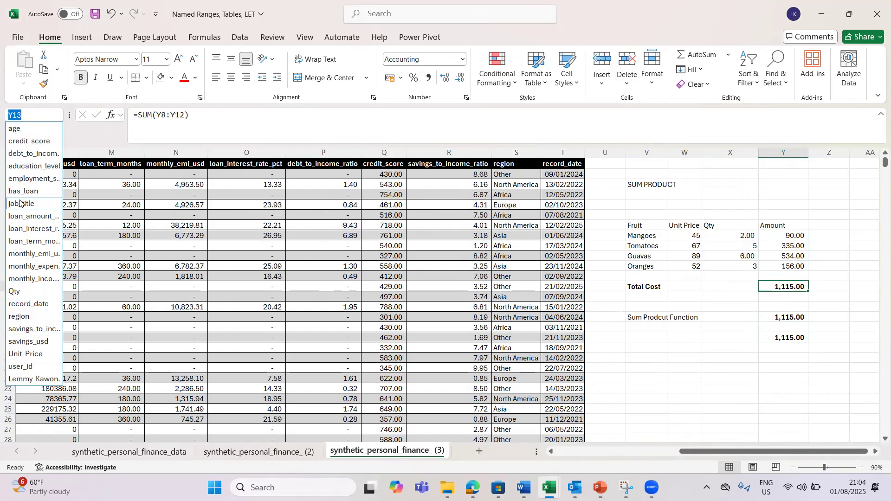
left_click(310, 289)
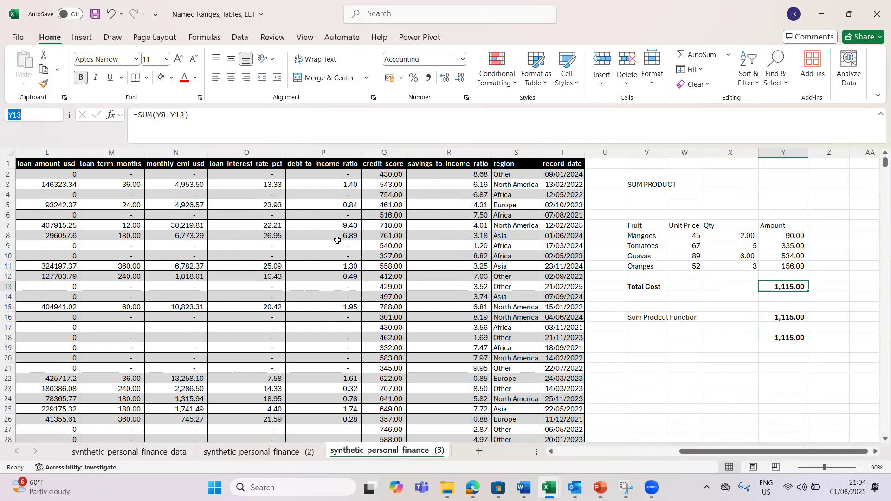
left_click(323, 166)
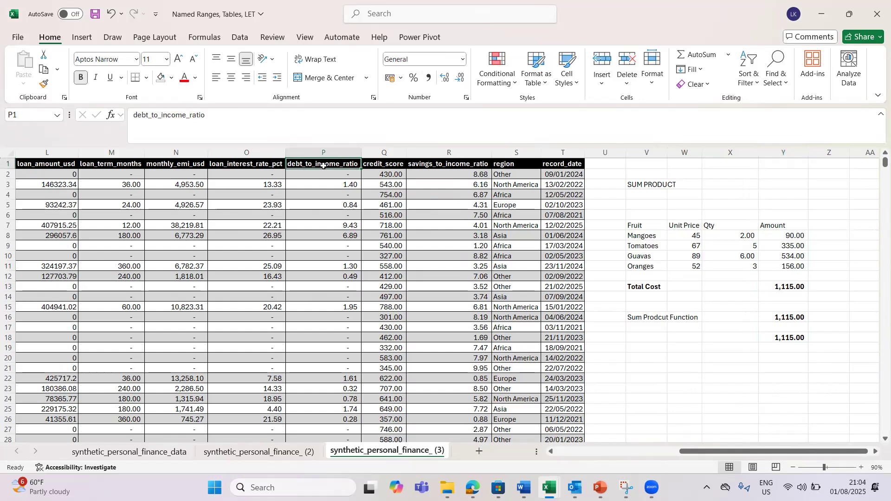
left_click(449, 165)
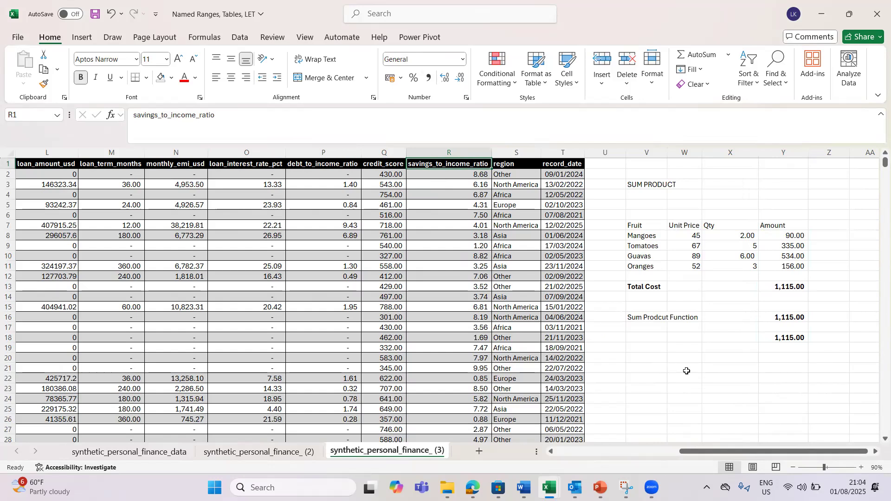
Start a SUMPRODUCT formula in Y20 with the workbook-level name debt_to_income_ratio as its first array.
left_click(731, 359)
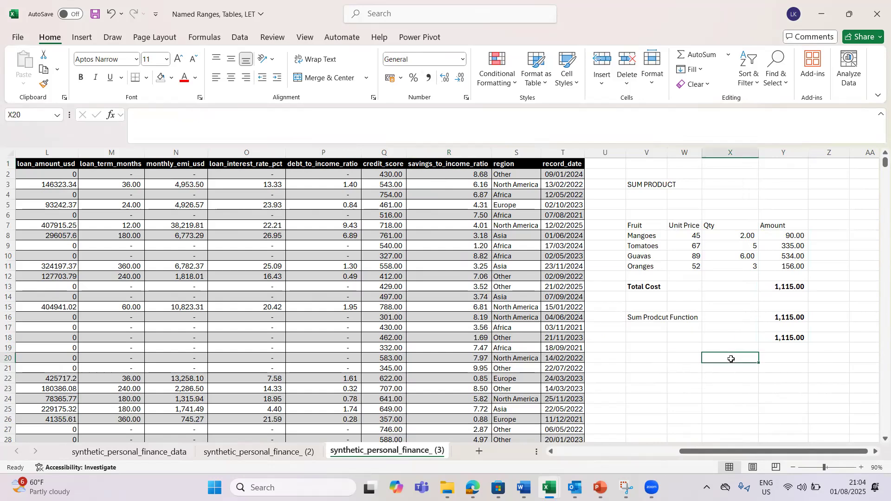
left_click(779, 360)
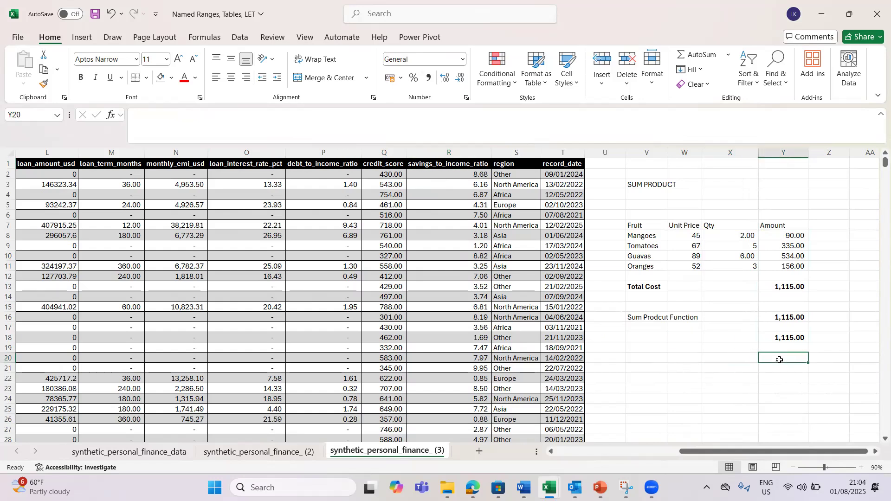
type("=")
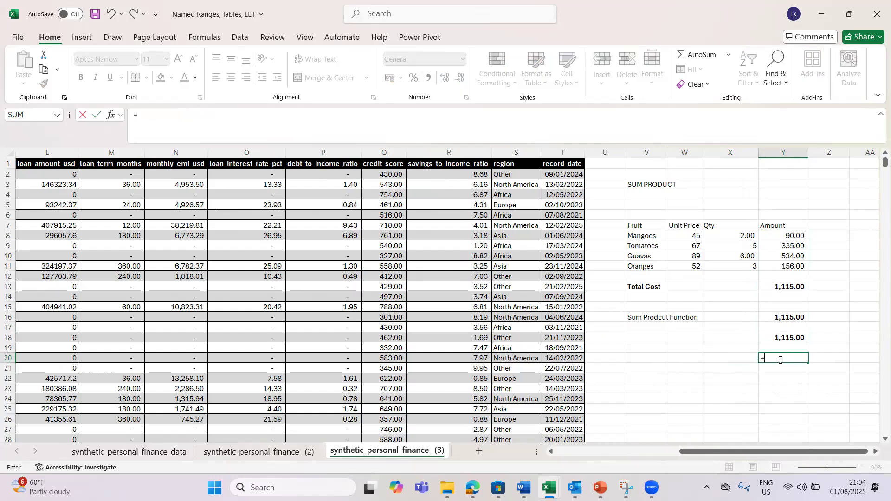
type("sum")
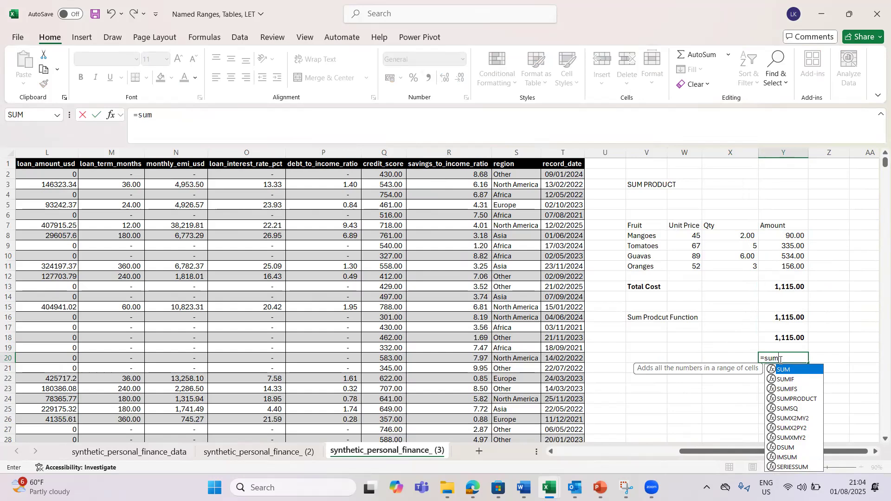
type("p")
key("Tab")
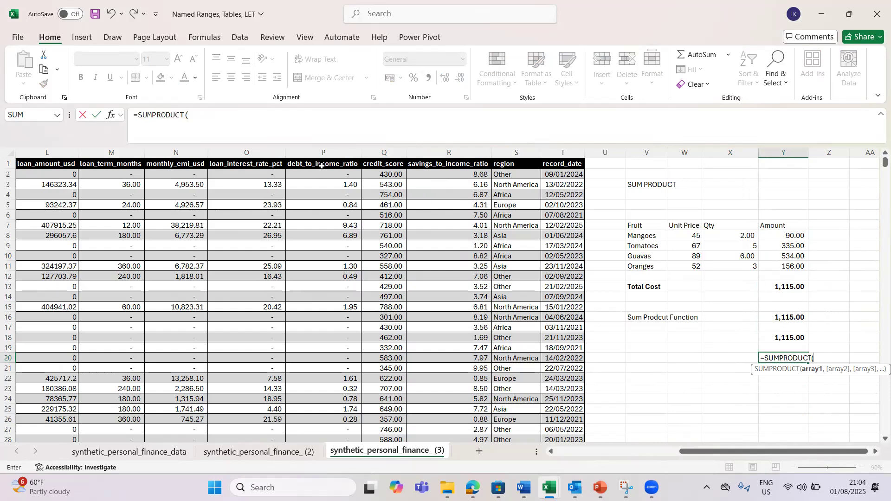
type("de")
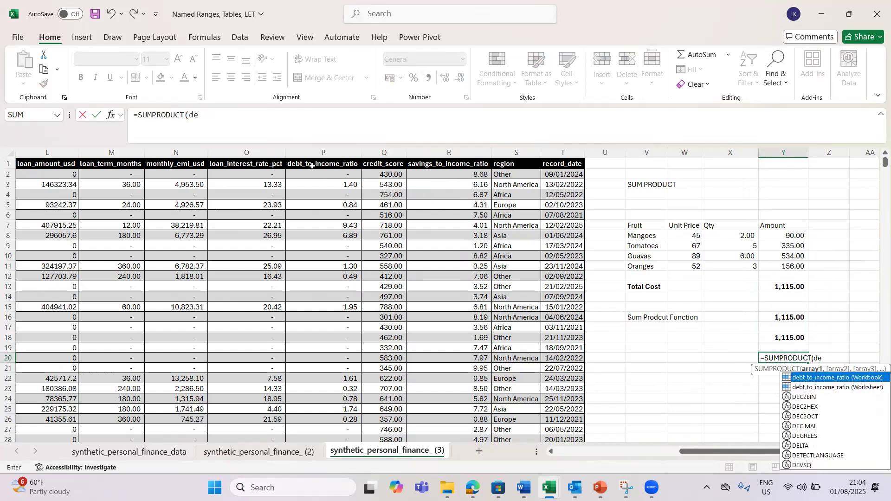
type("b")
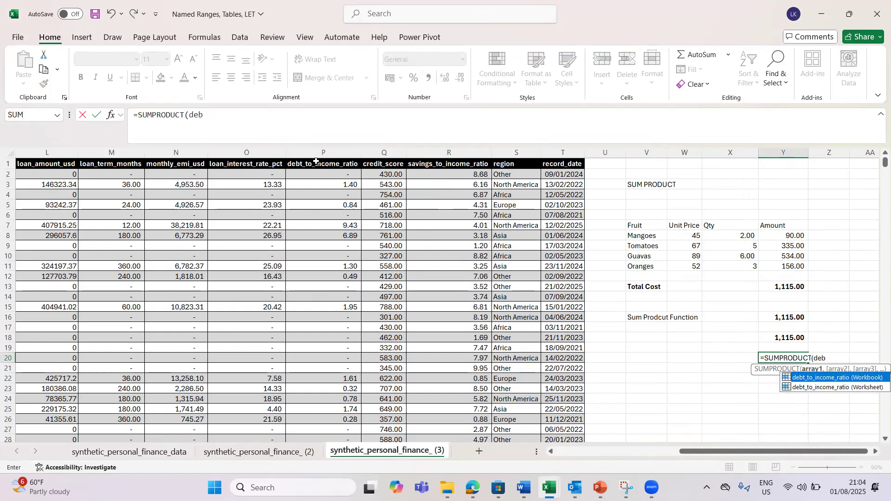
key("Tab")
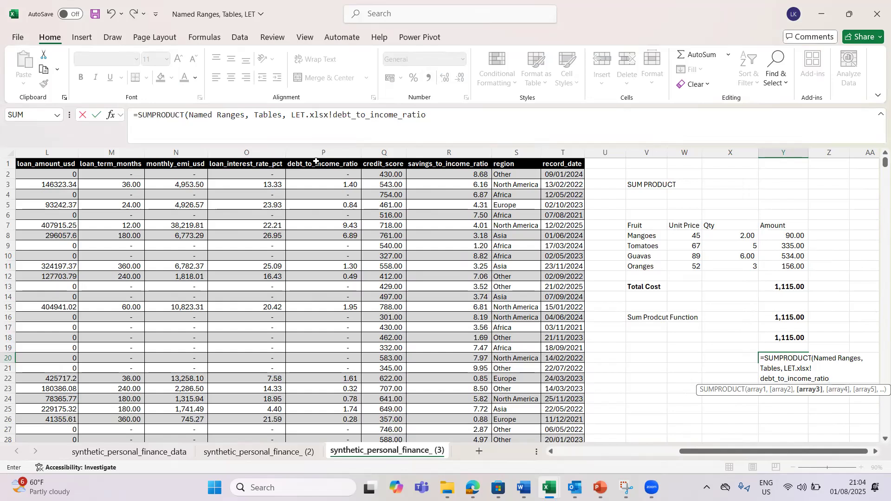
Try to complete the SUMPRODUCT formula in Y20 with the workbook-level name savings_to_income_ratio as its second array, without updating values from a file.
type(",")
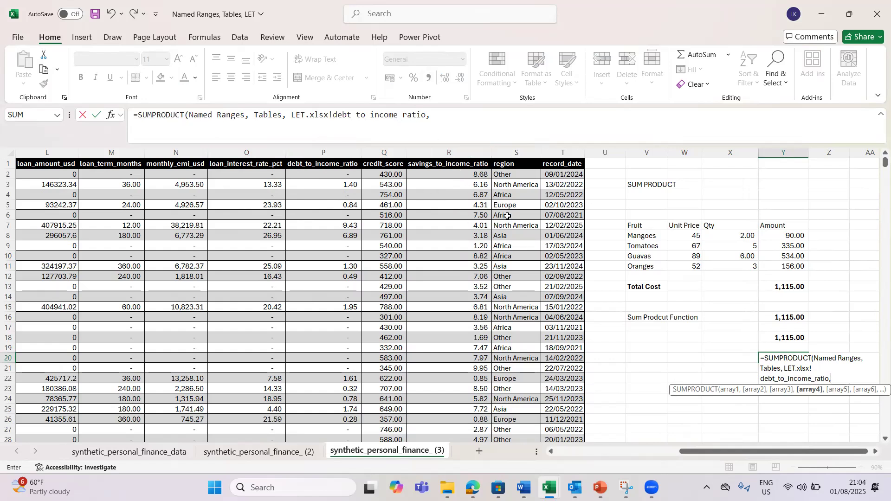
type("savi")
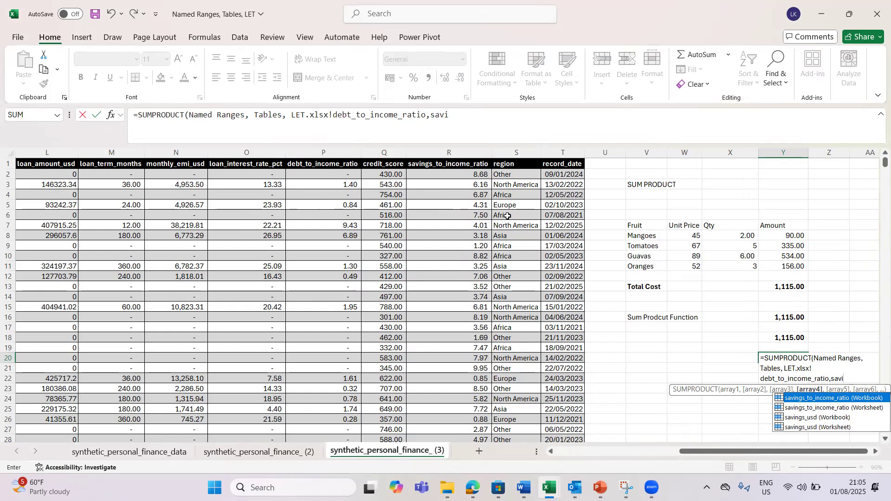
key("Down")
key("Down")
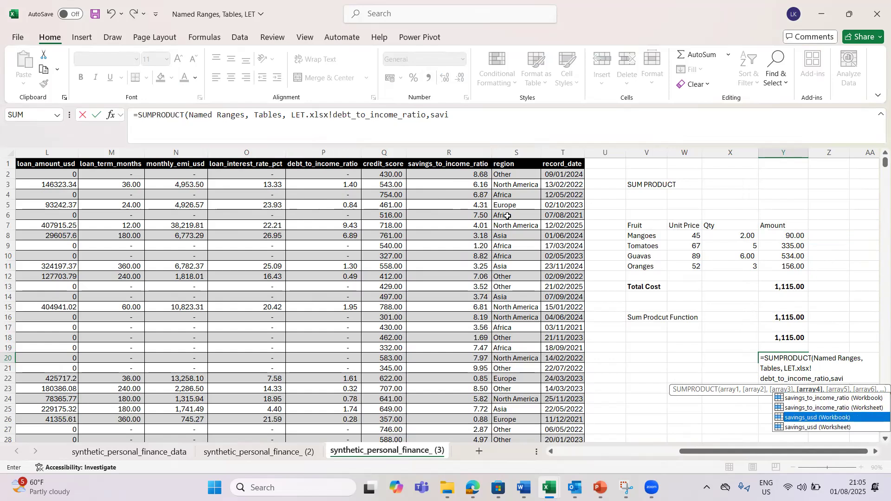
key("Down")
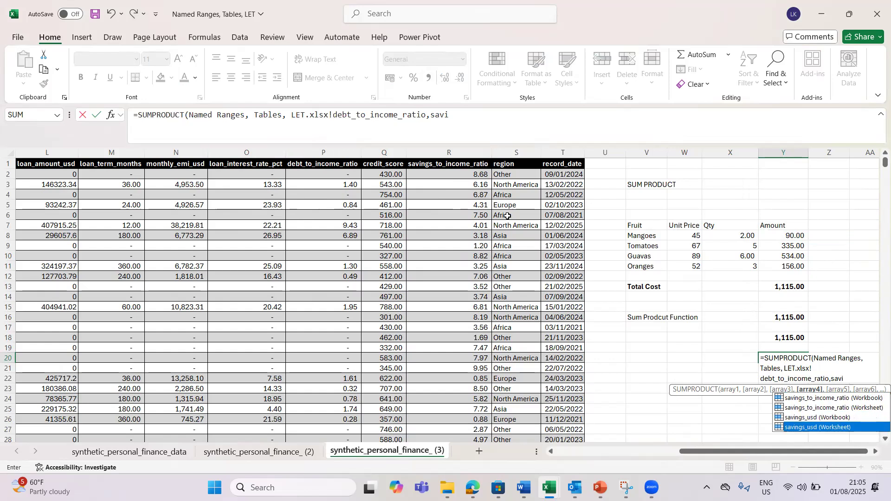
key("Up")
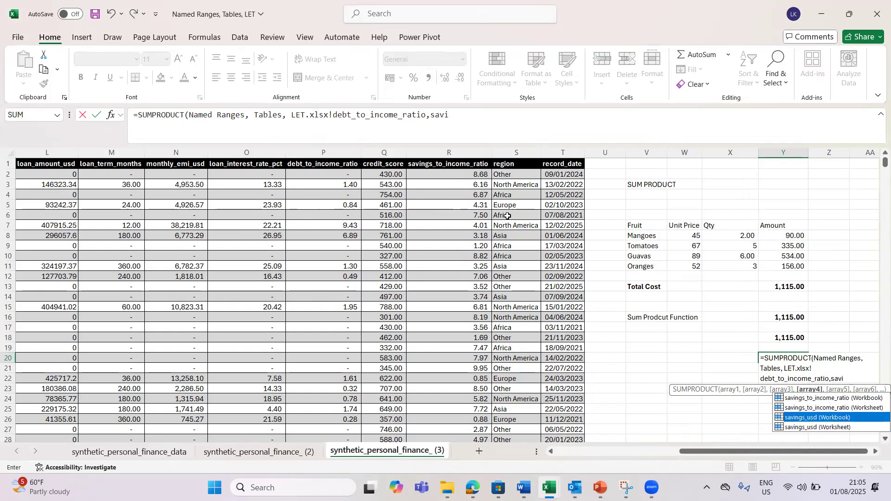
type("ngs")
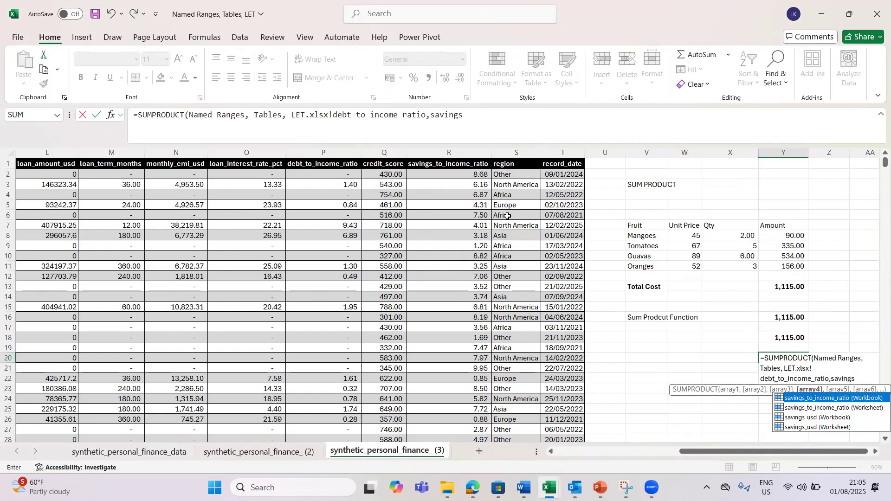
key("Tab")
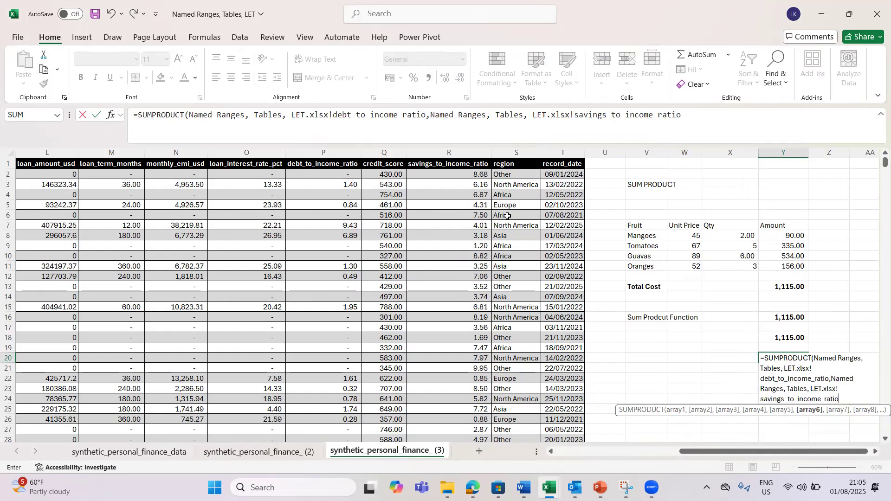
key("Return")
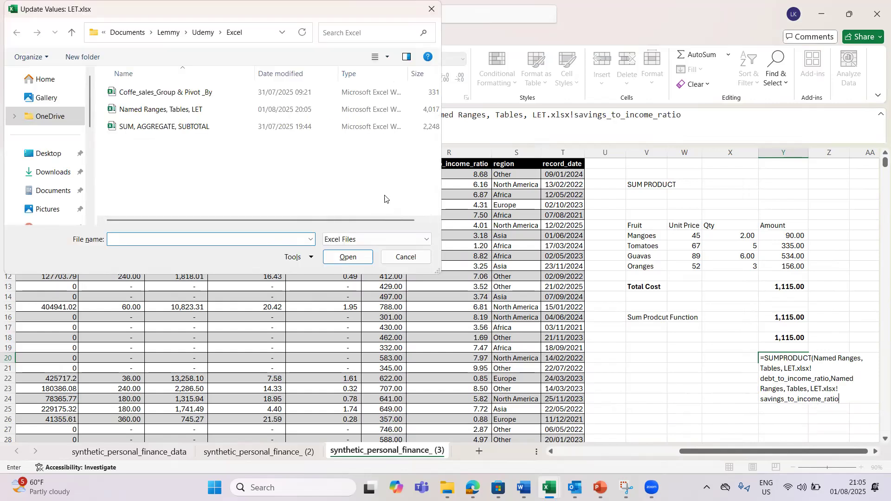
left_click(406, 257)
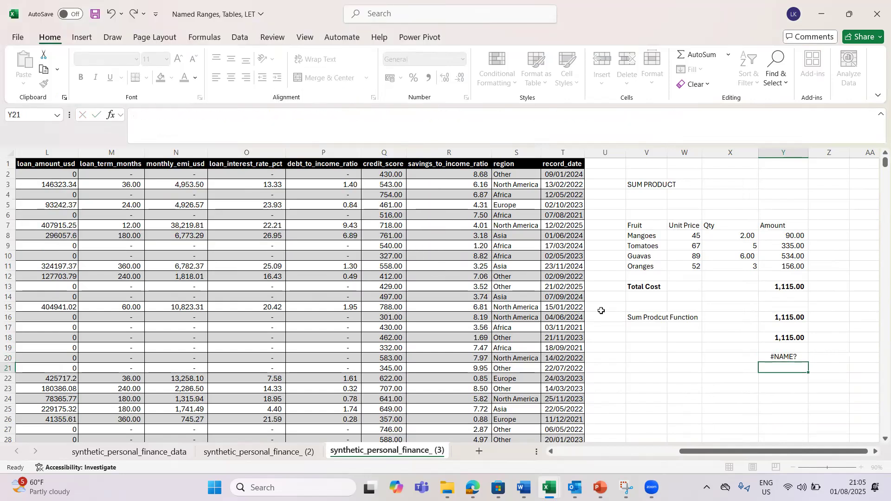
Clear the SUMPRODUCT formula from cell Y20.
left_click(773, 356)
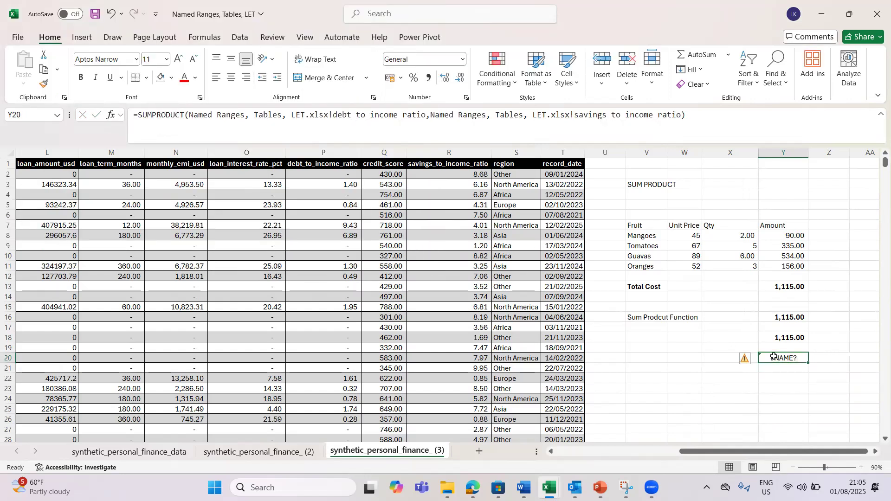
type("=")
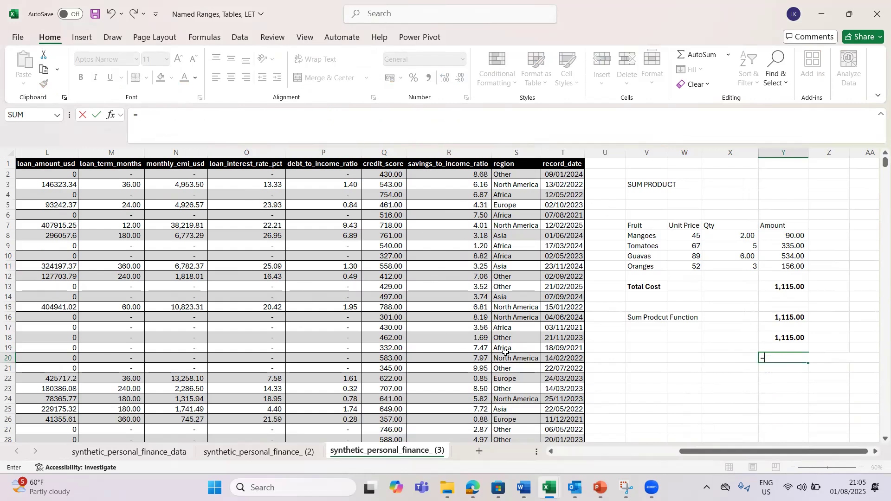
key("Escape")
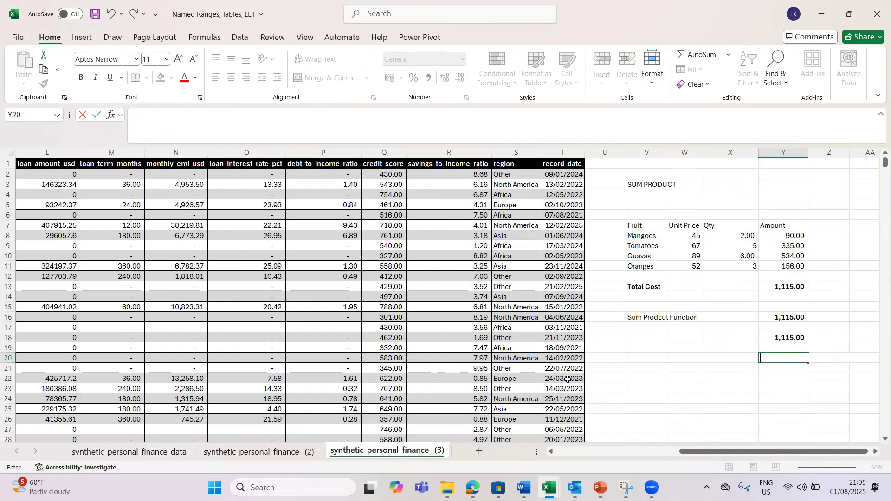
left_click(698, 357)
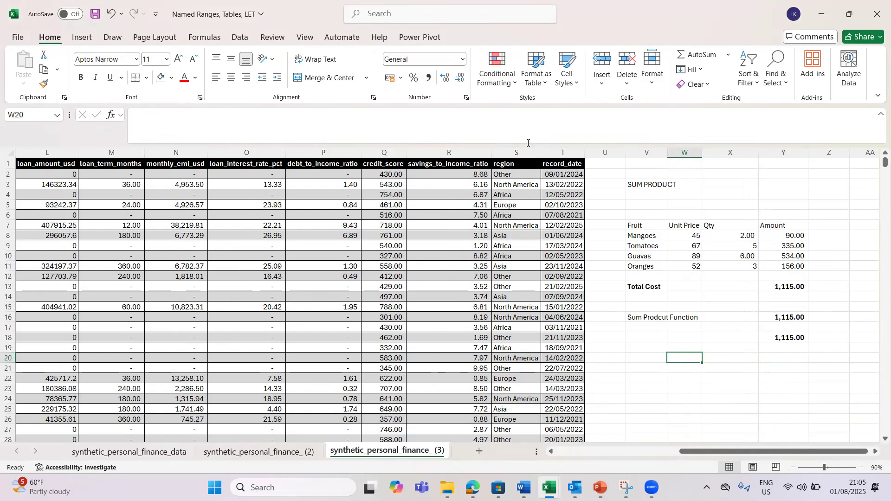
Look through the finance table's columns from debt_to_income_ratio back to gender, and return across to the area beside the fruit table.
left_click(318, 216)
key("Left")
key("Left")
key("Left")
key("Left")
key("Left")
key("Left")
key("Left")
key("Left")
key("Left")
key("Left")
key("Left")
key("Left")
key("Left")
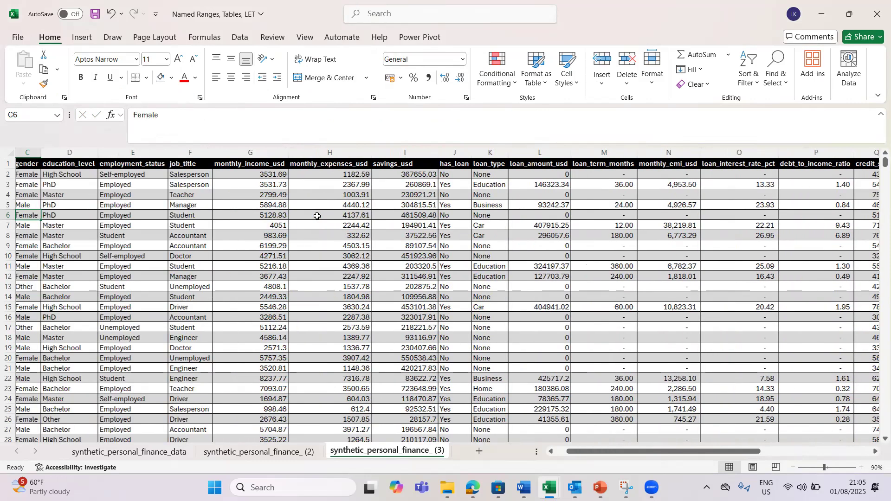
key("Right")
key("Right")
key("Right")
key("Right")
key("Right")
key("Right")
key("Right")
key("Right")
key("Right")
key("Right")
key("Right")
key("Right")
key("Right")
key("Right")
key("Right")
key("Right")
key("Right")
key("Right")
key("Right")
key("Right")
key("Right")
key("Right")
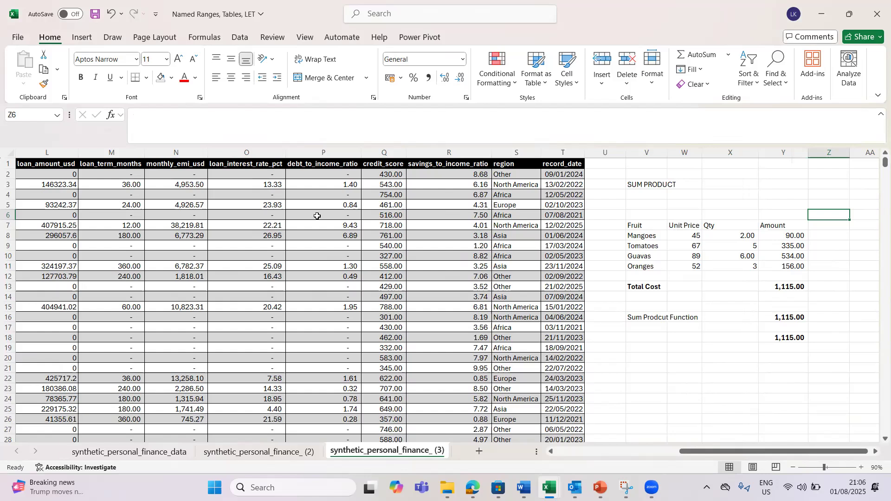
Review the Amount column in Y7:Y11 and the Total Cost formula in Y13.
left_click_drag(770, 226, 784, 267)
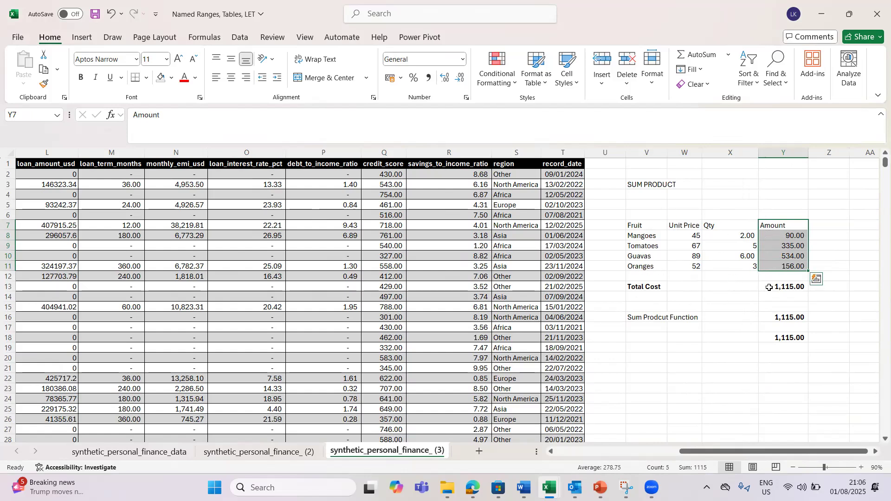
left_click(789, 286)
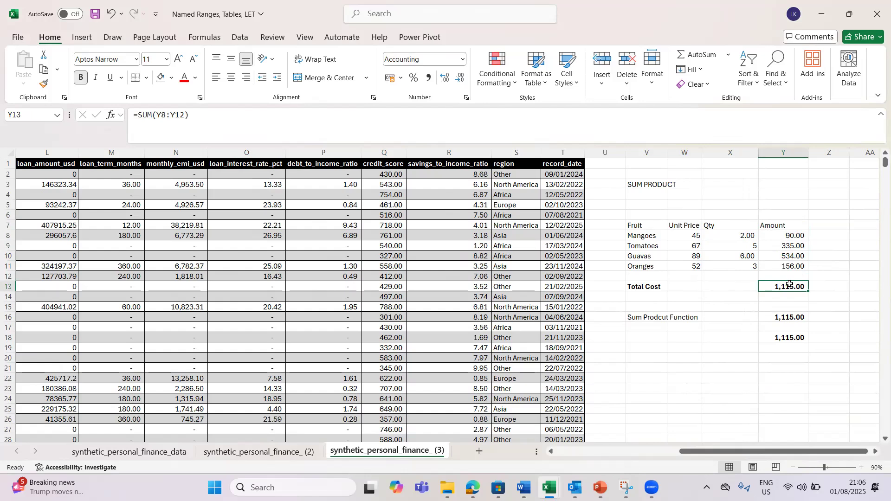